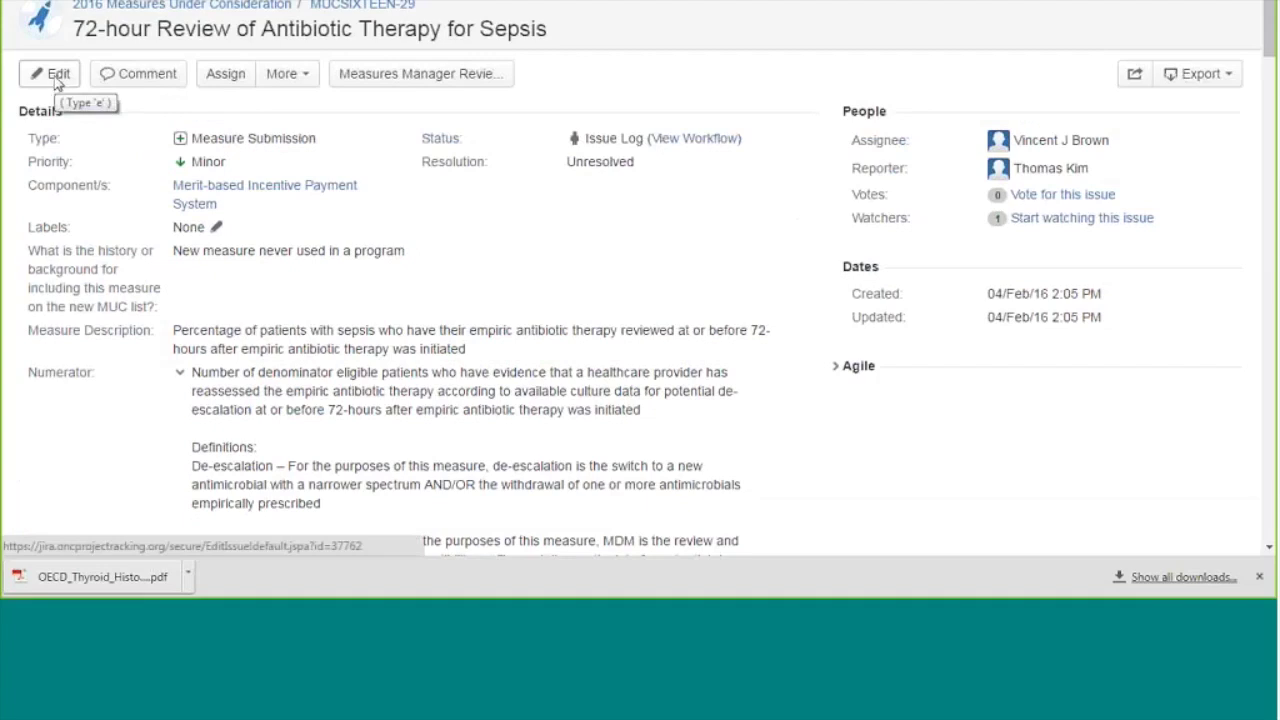
Review the details of the "72-hour Review of Antibiotic Therapy for Sepsis" measure submission, including the numerator and peer-reviewed evidence
{"action": "left_click", "coordinate": [57, 84]}
{"action": "scroll", "coordinate": [283, 352], "scroll_direction": "down", "scroll_amount": 8}
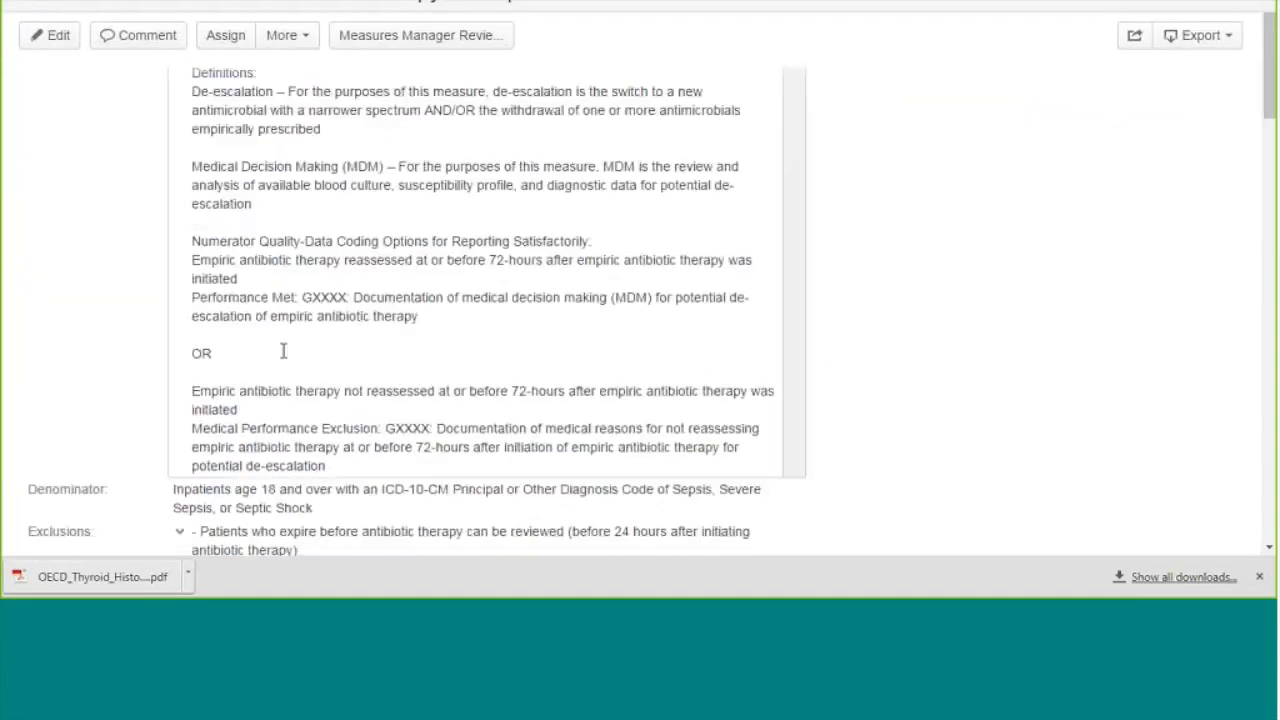
{"action": "scroll", "coordinate": [283, 352], "scroll_direction": "down", "scroll_amount": 6}
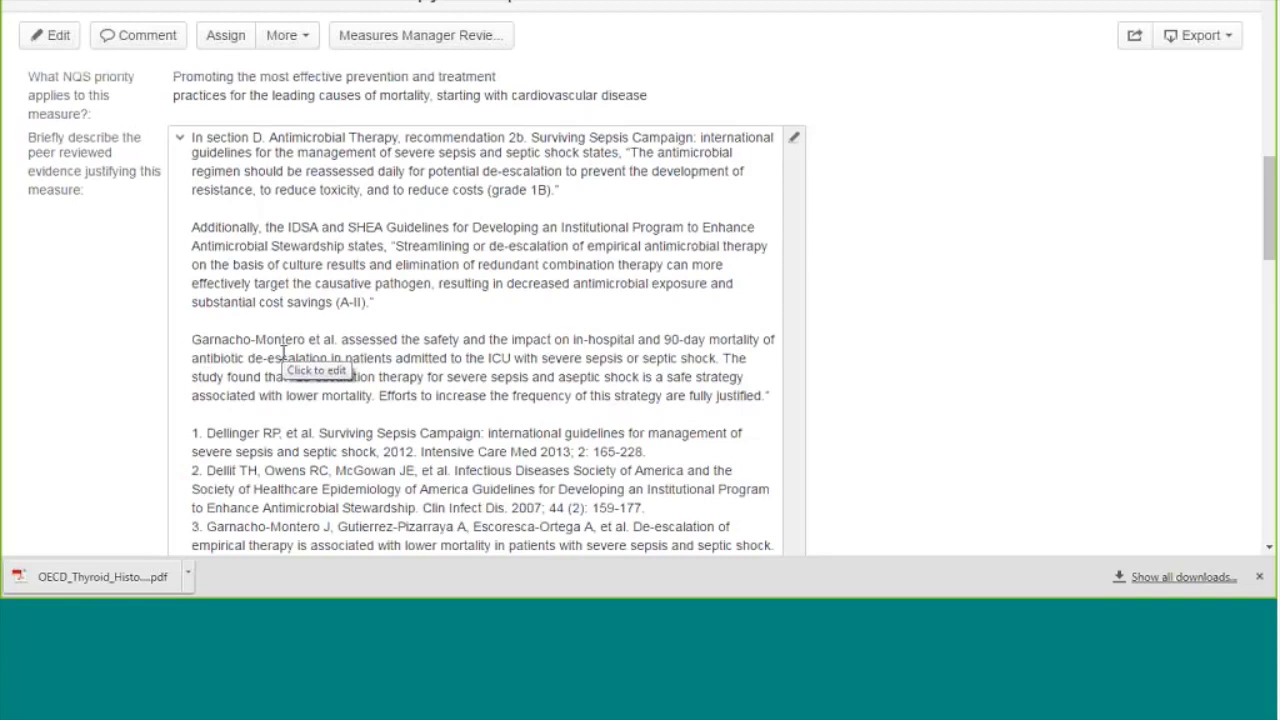
{"action": "scroll", "coordinate": [283, 352], "scroll_direction": "up", "scroll_amount": 15}
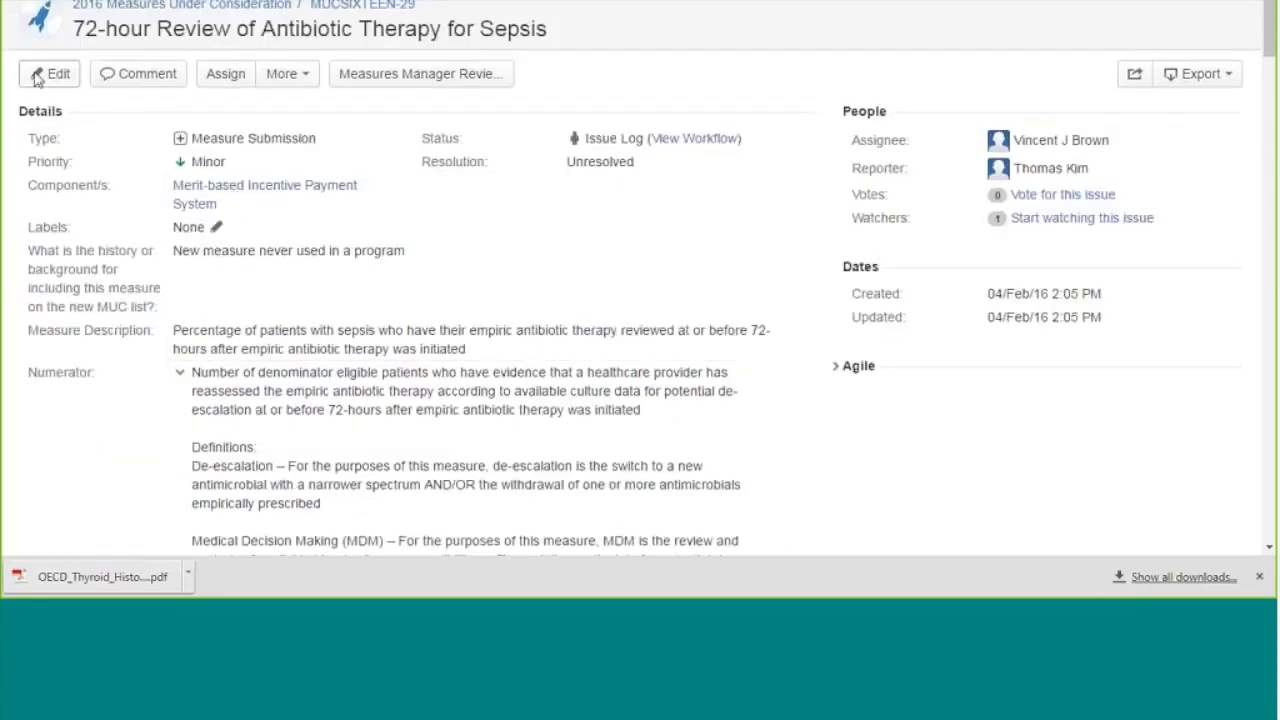
Open the sepsis measure for editing, review its fields through Attachment and Finished Editing, and close the form without saving
{"action": "left_click", "coordinate": [42, 76]}
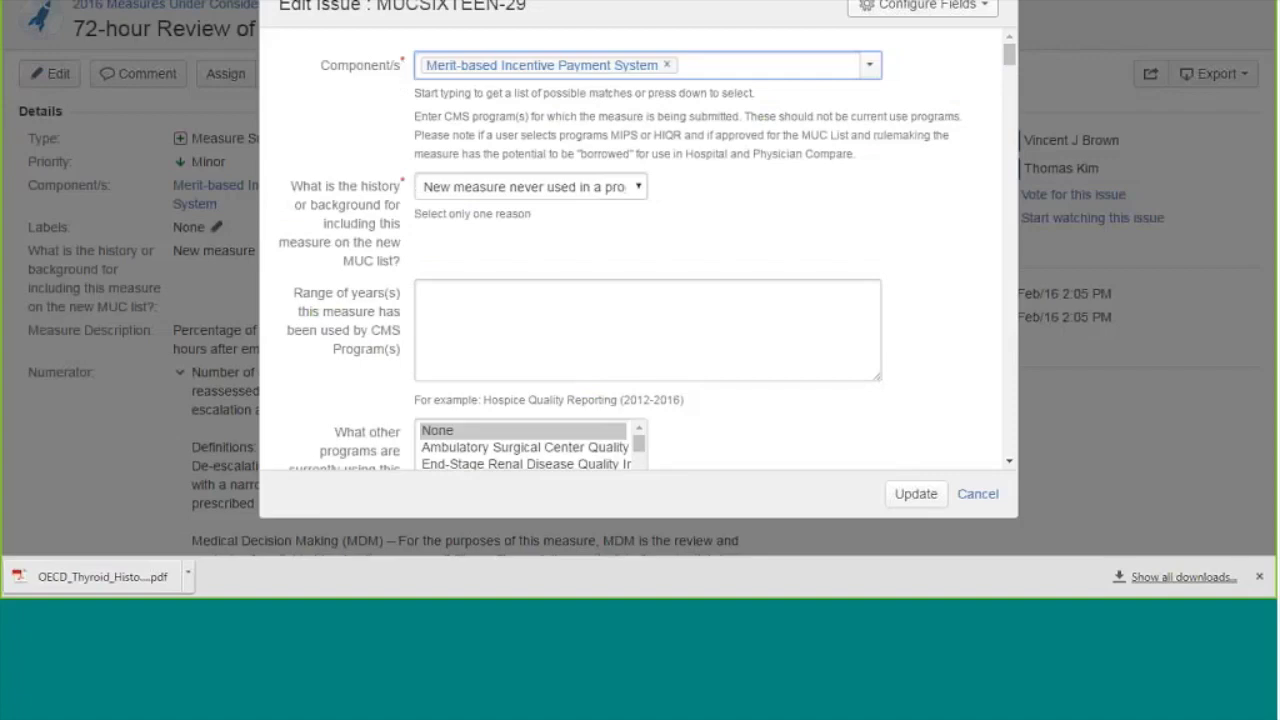
{"action": "left_click_drag", "start_coordinate": [1009, 55], "coordinate": [1012, 113]}
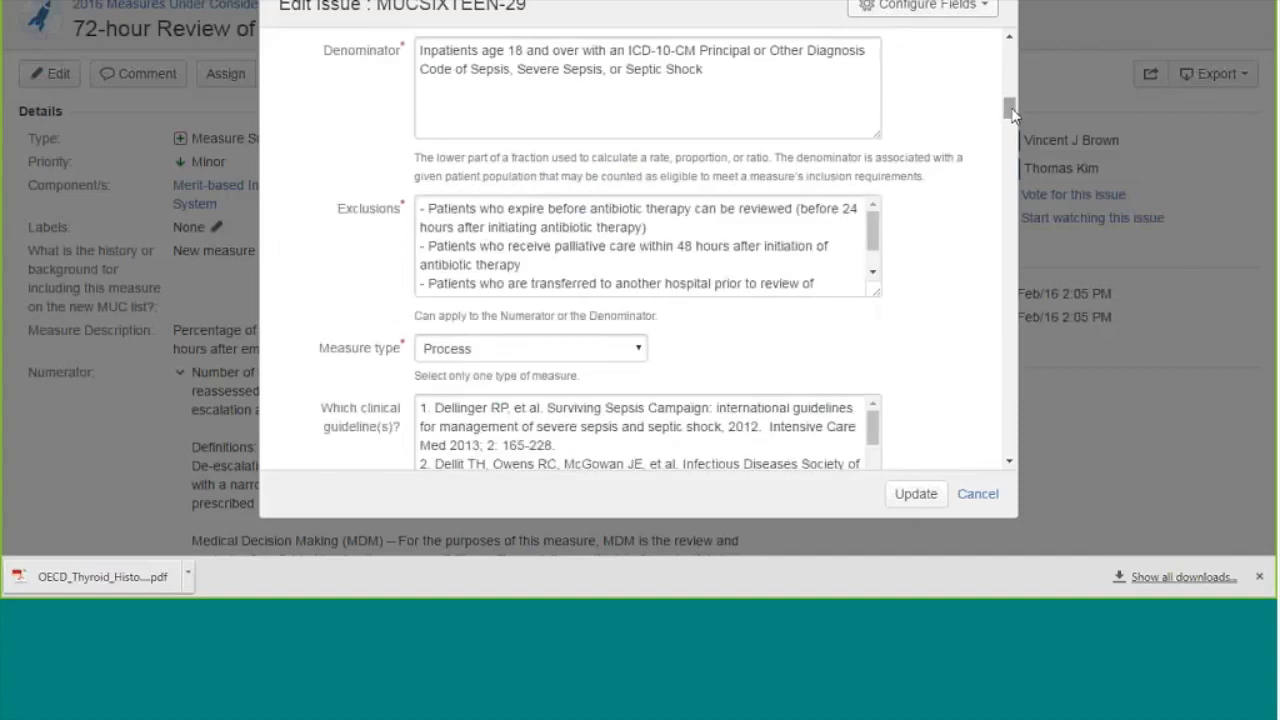
{"action": "left_click_drag", "start_coordinate": [1011, 113], "coordinate": [1015, 220]}
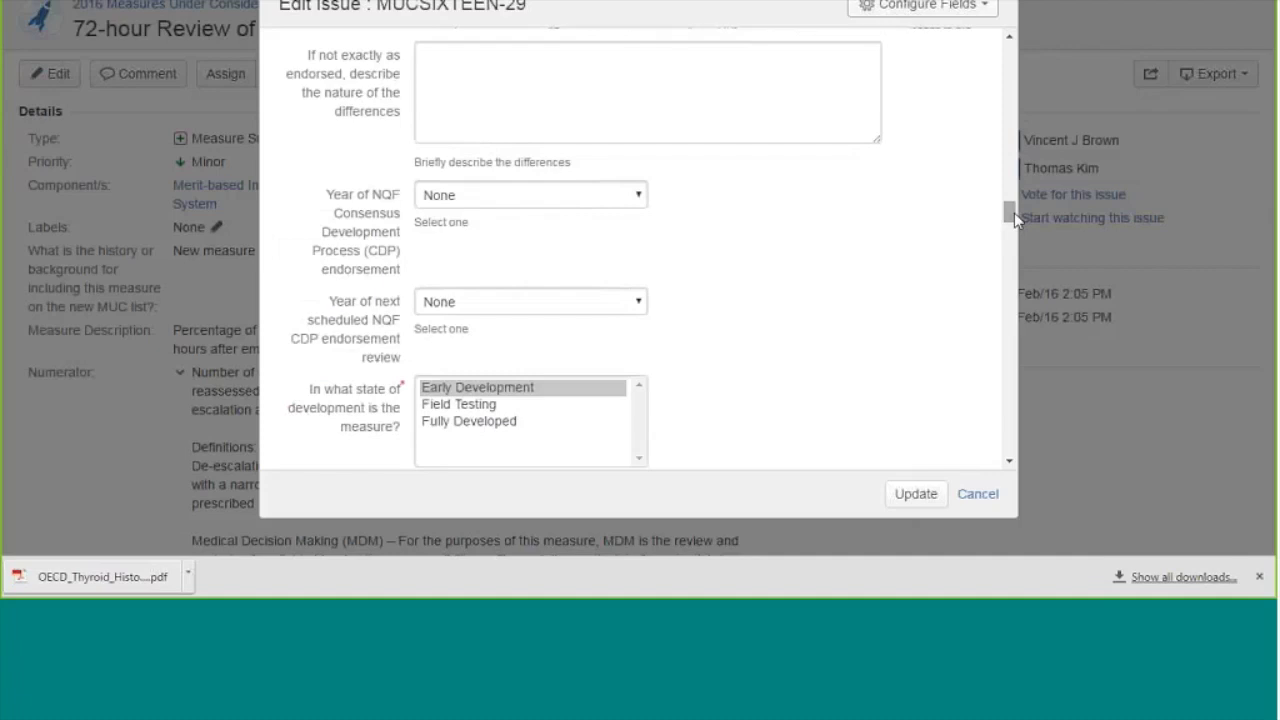
{"action": "left_click_drag", "start_coordinate": [1014, 212], "coordinate": [1012, 240]}
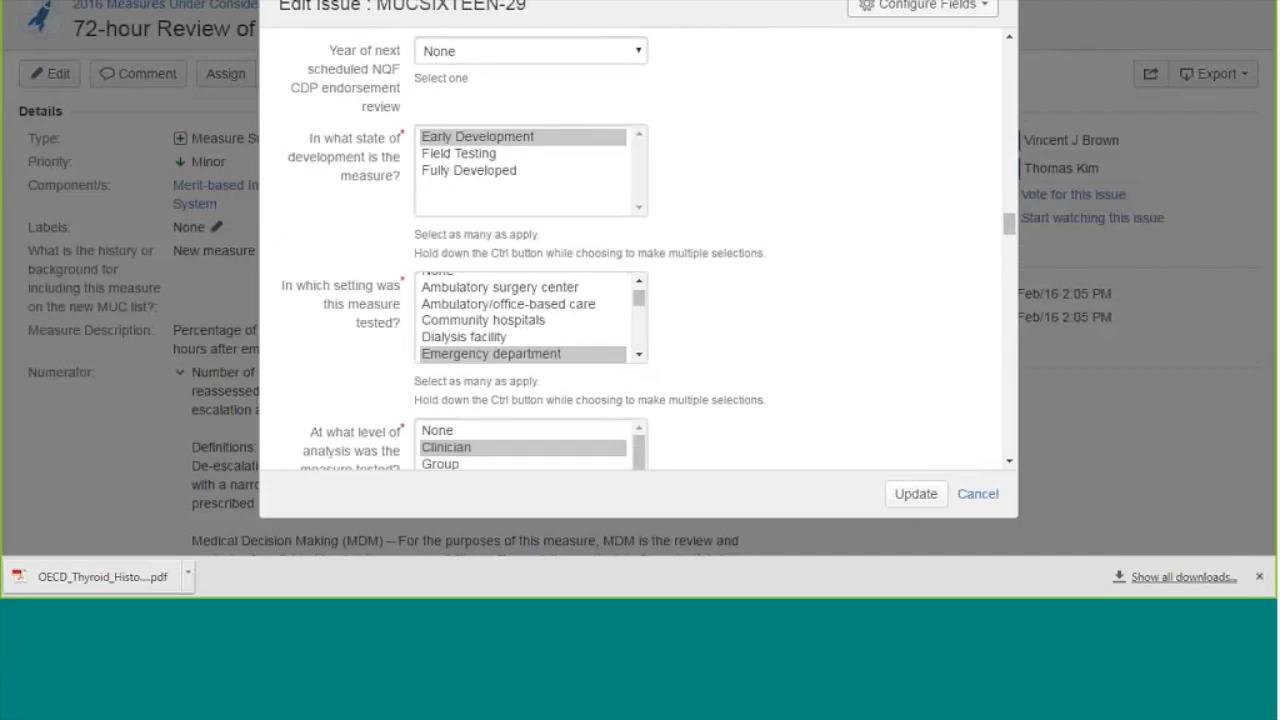
{"action": "left_click_drag", "start_coordinate": [1013, 229], "coordinate": [1014, 309]}
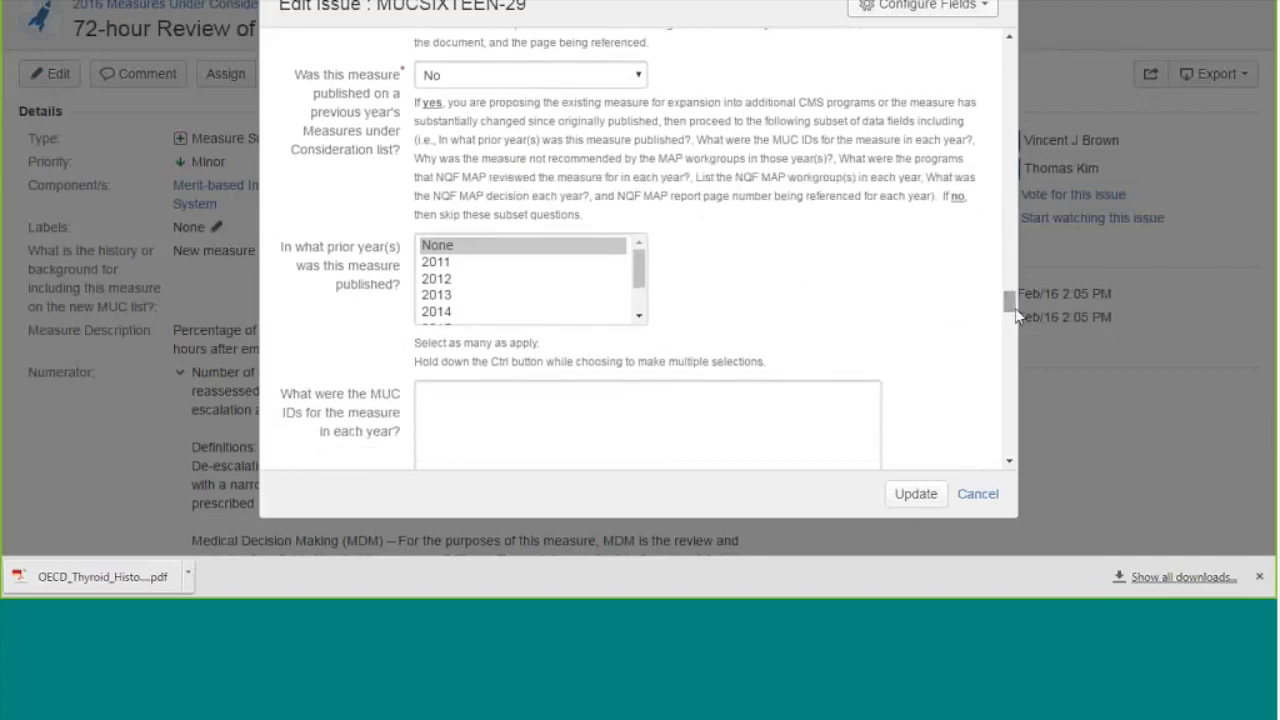
{"action": "left_click_drag", "start_coordinate": [1016, 314], "coordinate": [1025, 427]}
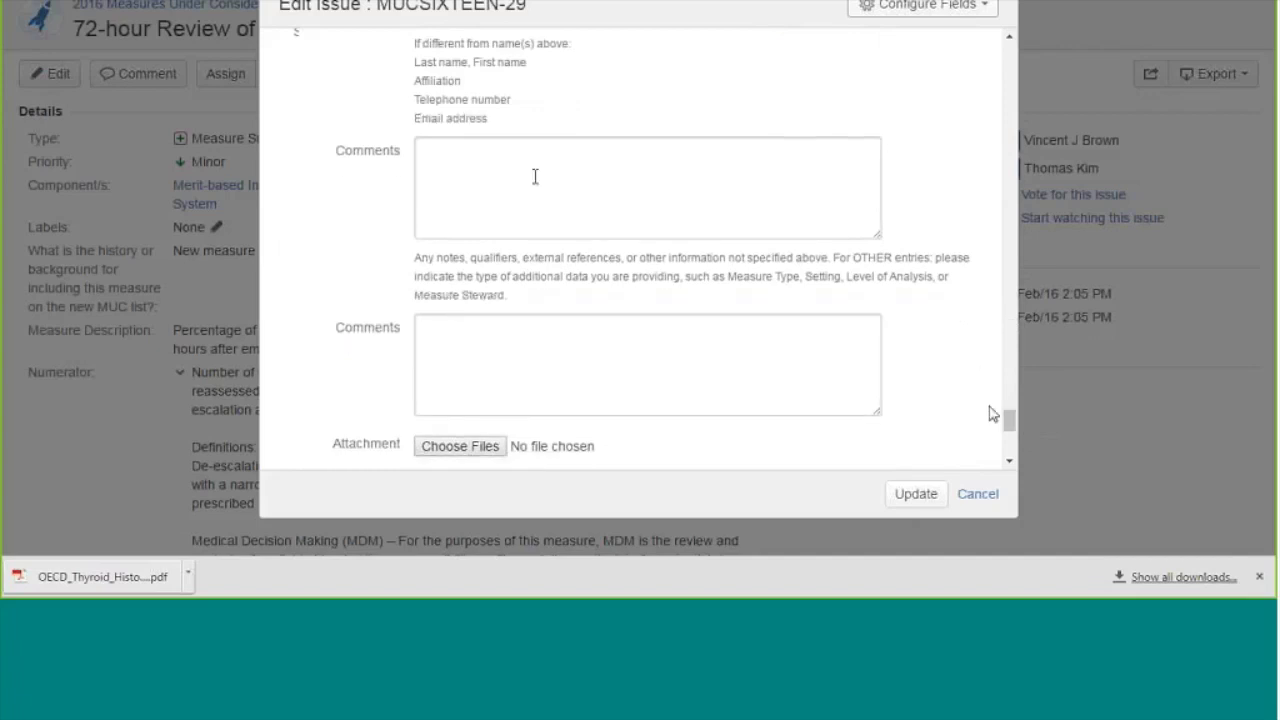
{"action": "scroll", "coordinate": [752, 357], "scroll_direction": "down", "scroll_amount": 2}
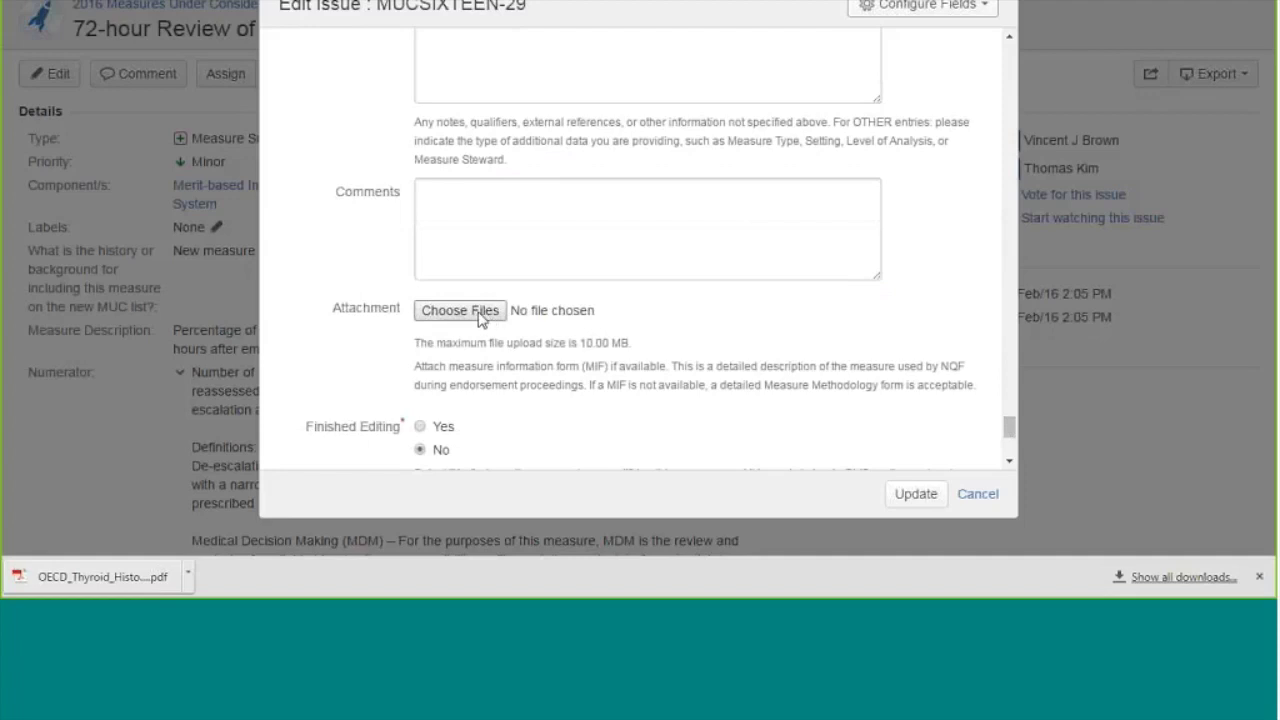
{"action": "left_click", "coordinate": [1010, 463]}
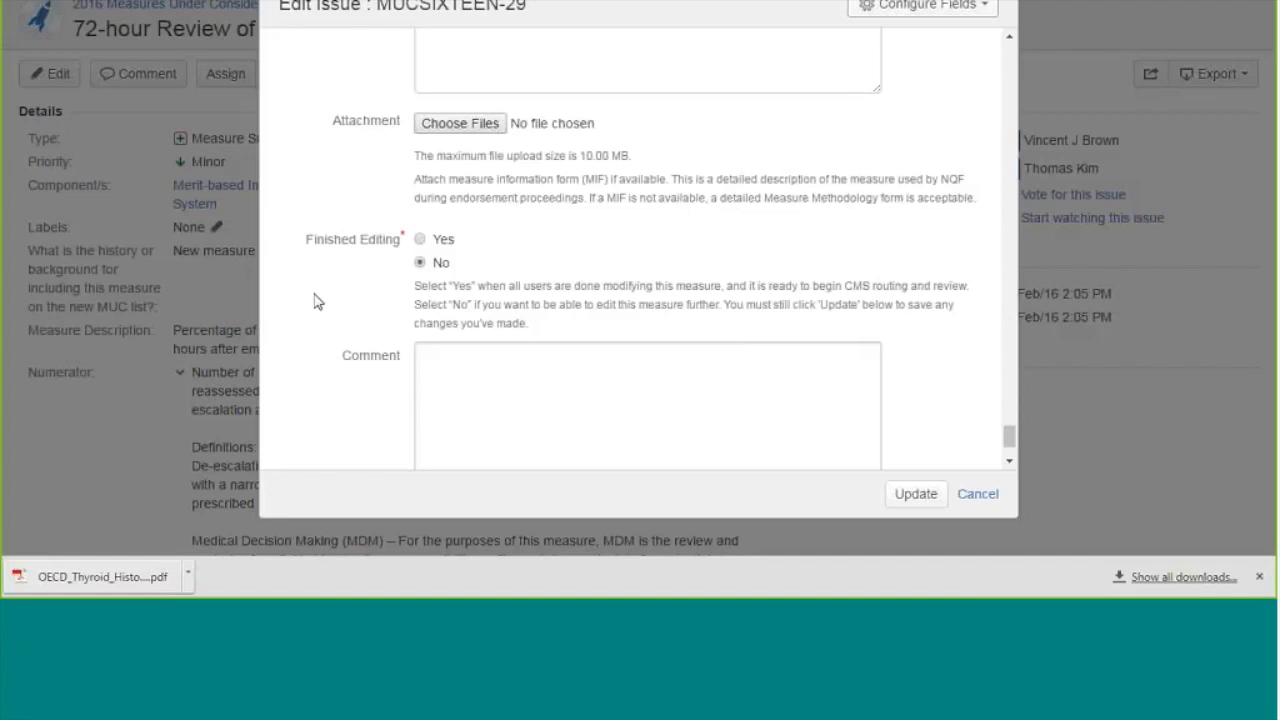
{"action": "left_click", "coordinate": [976, 496]}
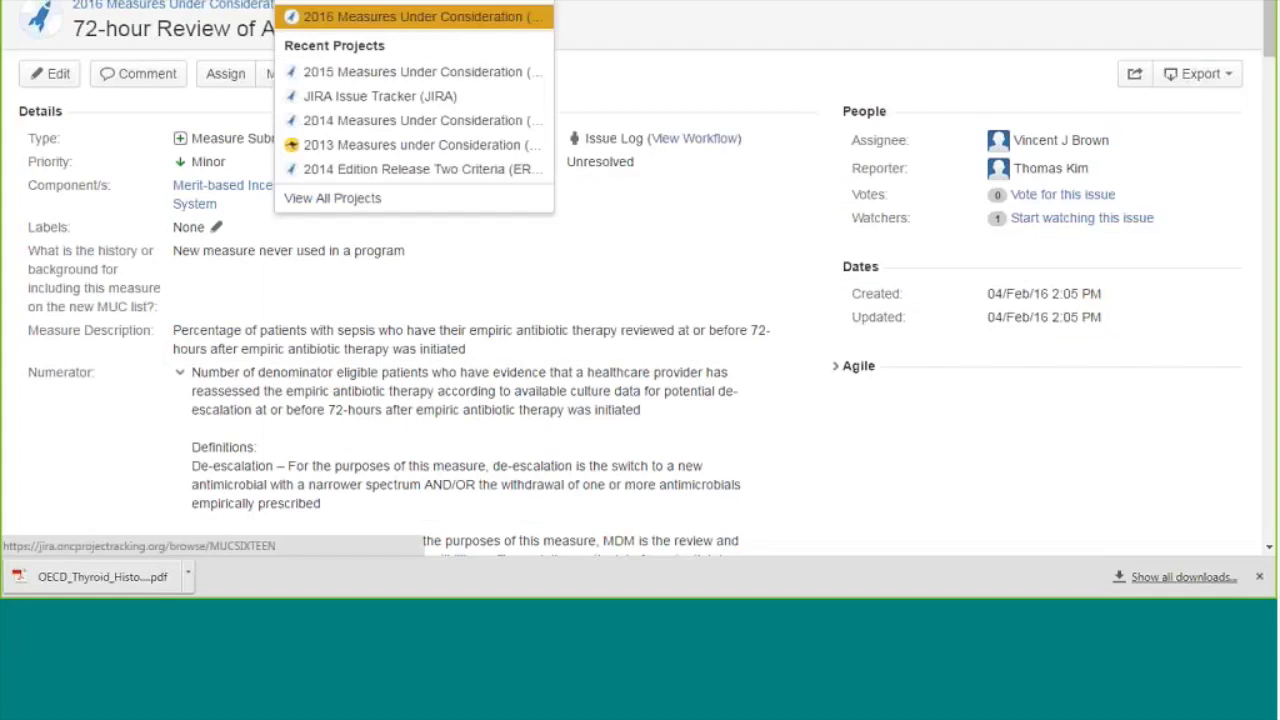
Open the 2015 Measures Under Consideration project and review its issues summary by priority, status, assignee and component
{"action": "left_click", "coordinate": [385, 75]}
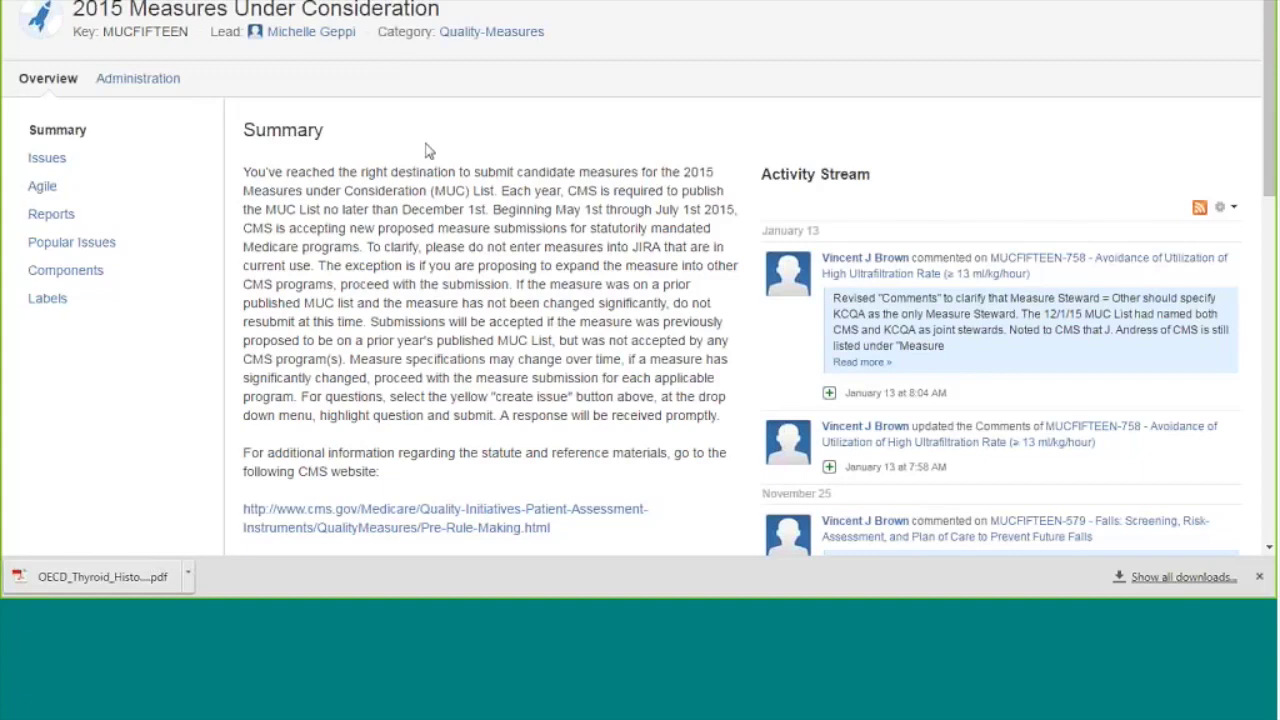
{"action": "left_click", "coordinate": [50, 166]}
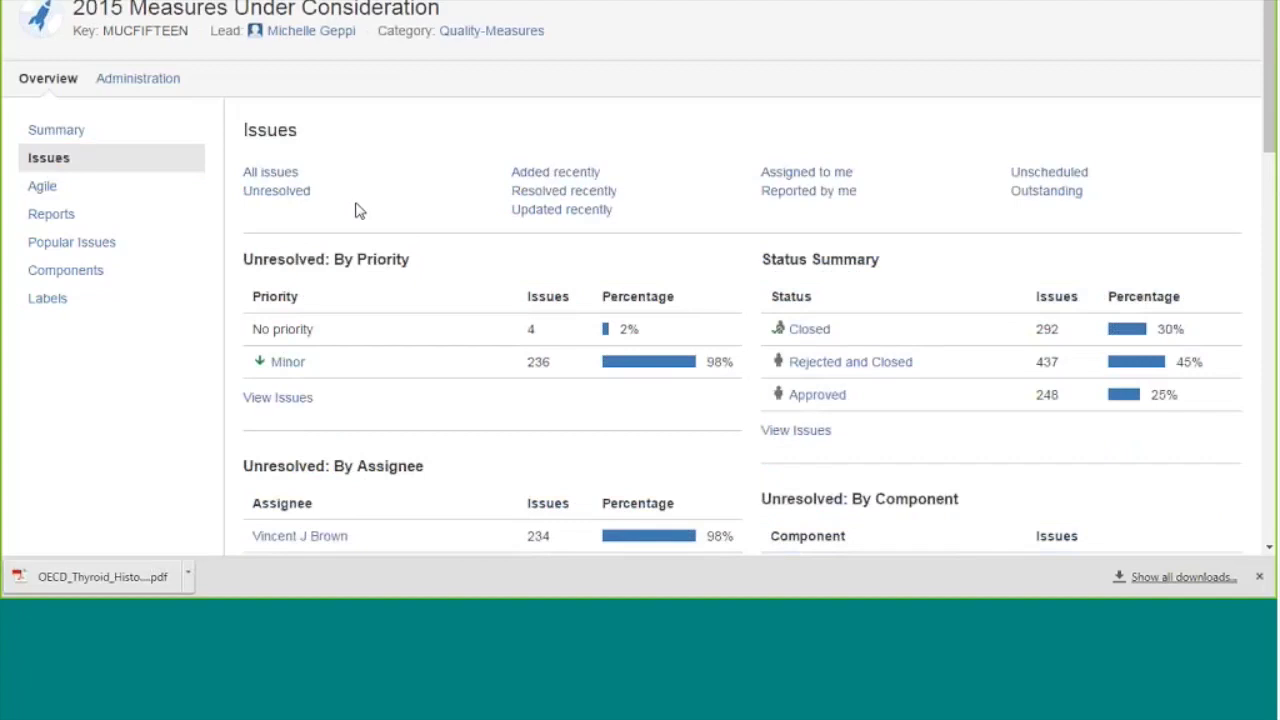
{"action": "scroll", "coordinate": [362, 210], "scroll_direction": "down", "scroll_amount": 5}
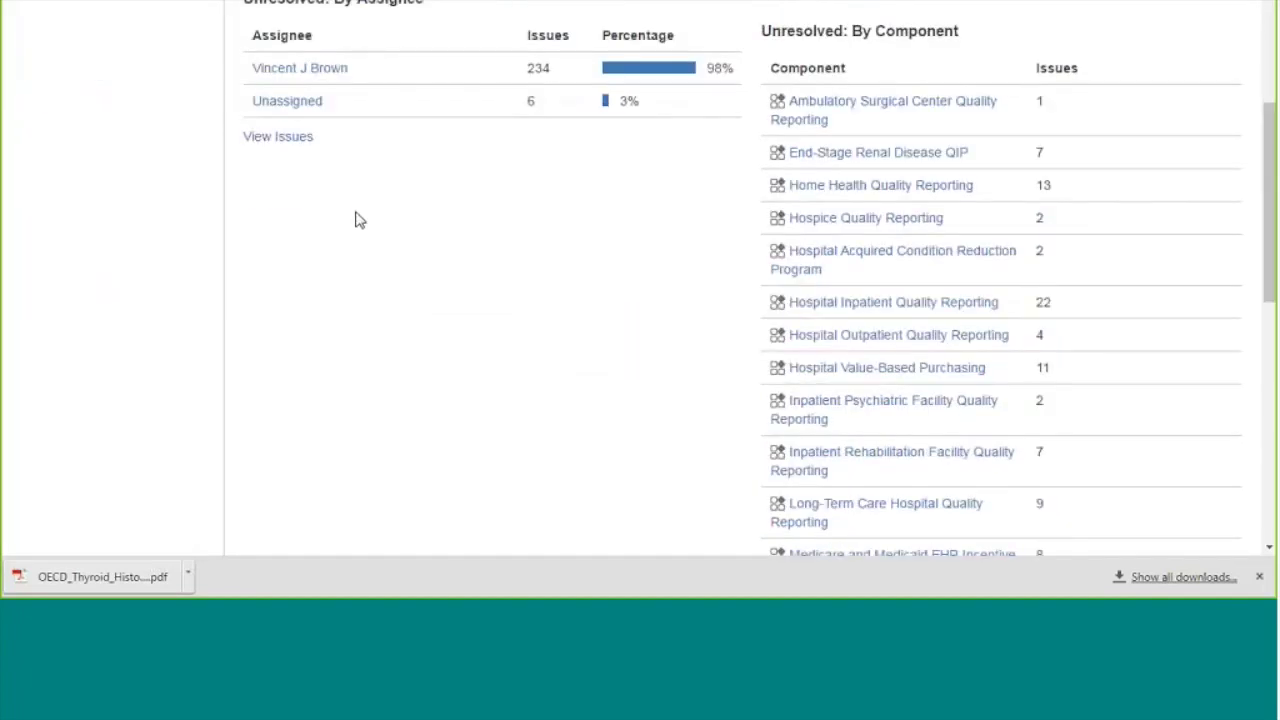
{"action": "scroll", "coordinate": [357, 220], "scroll_direction": "down", "scroll_amount": 2}
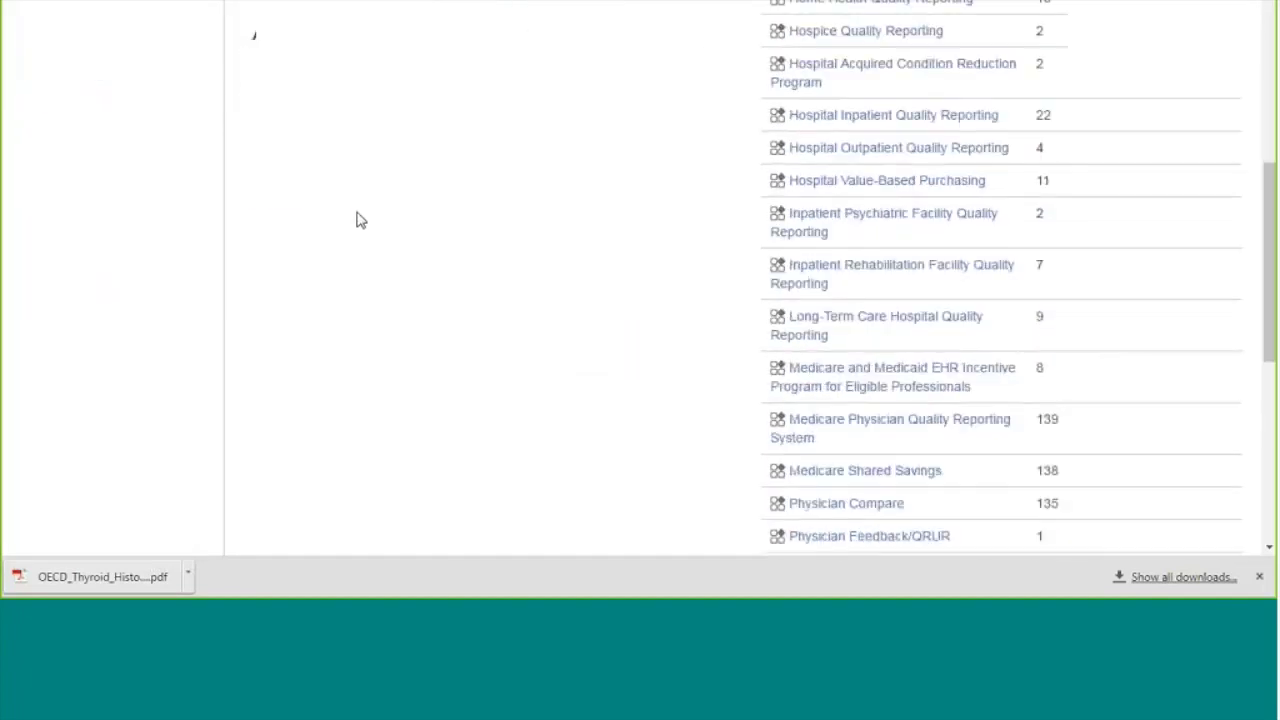
{"action": "scroll", "coordinate": [514, 163], "scroll_direction": "up", "scroll_amount": 4}
{"action": "scroll", "coordinate": [514, 163], "scroll_direction": "up", "scroll_amount": 4}
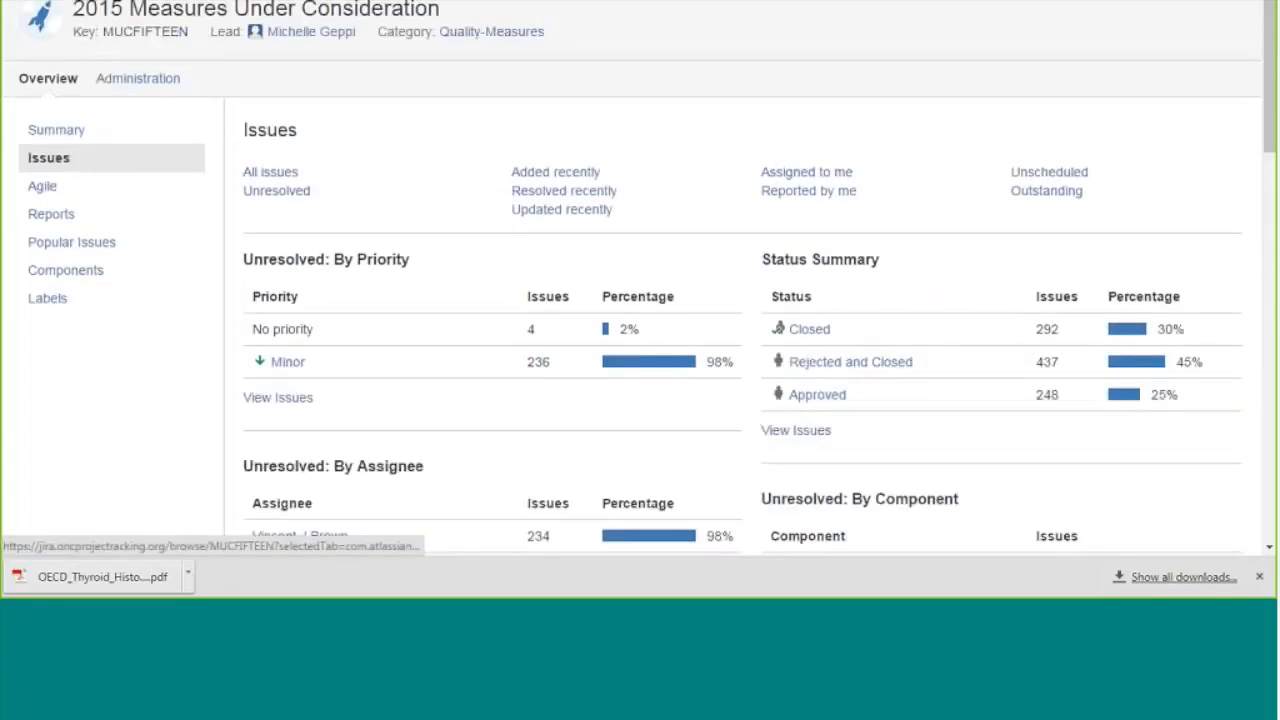
List the project's unresolved issues for the Hospital Inpatient Quality Reporting component and look through them
{"action": "scroll", "coordinate": [886, 157], "scroll_direction": "down", "scroll_amount": 4}
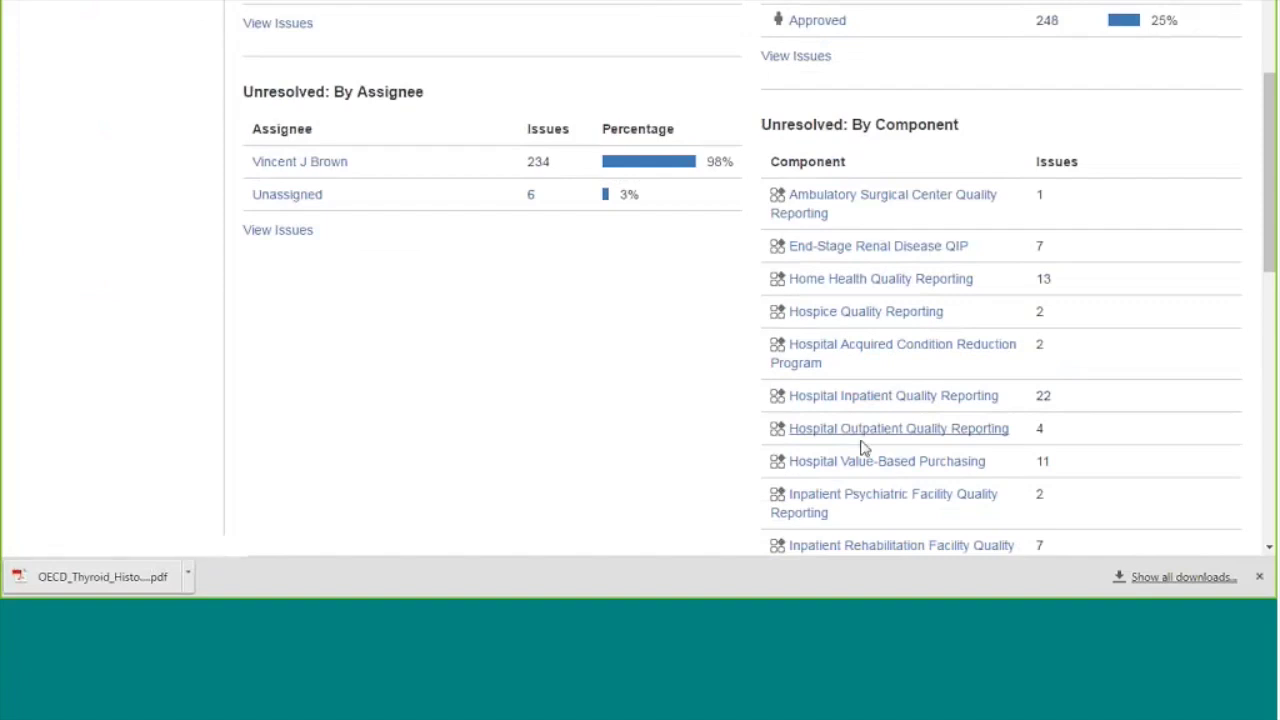
{"action": "left_click", "coordinate": [883, 396]}
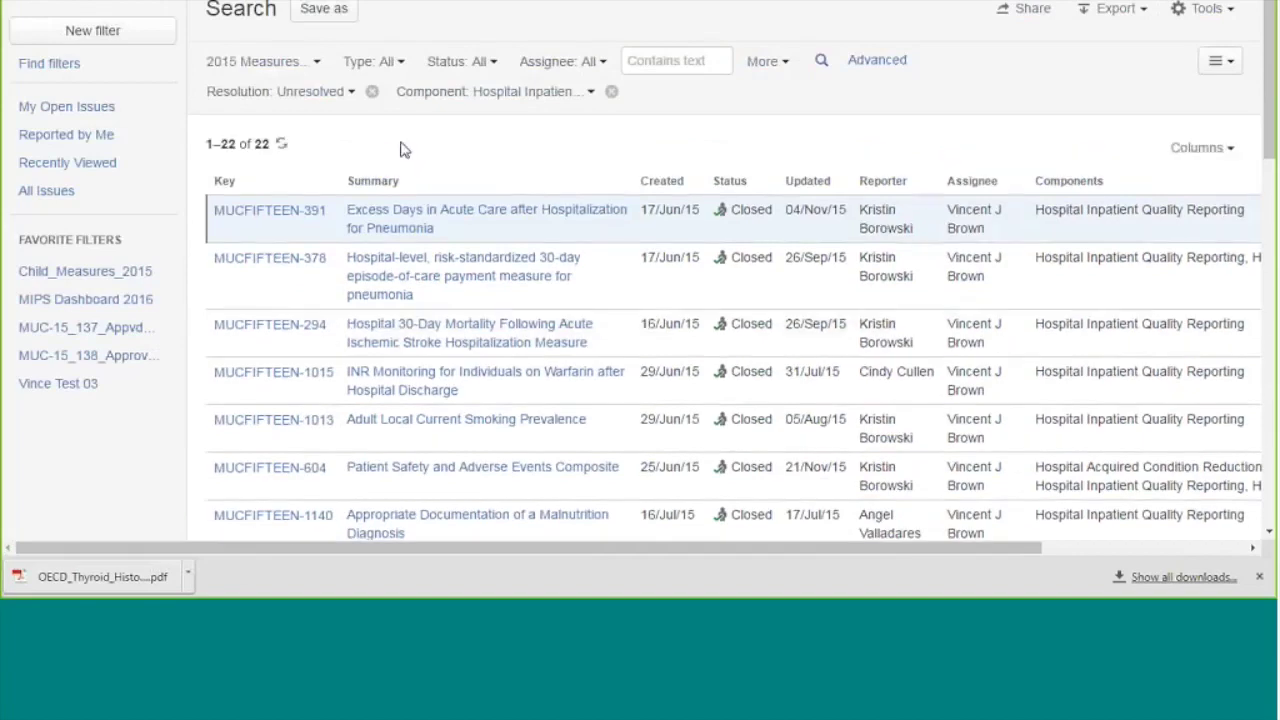
{"action": "left_click", "coordinate": [279, 146]}
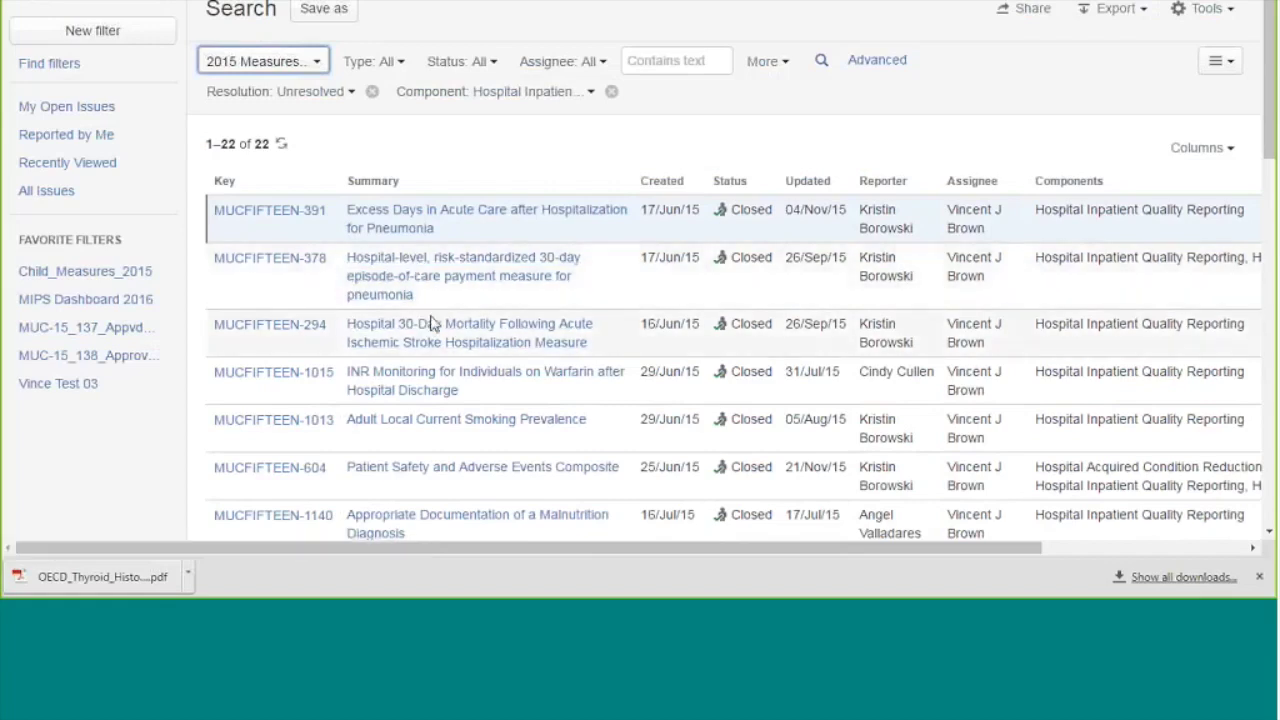
{"action": "scroll", "coordinate": [431, 331], "scroll_direction": "down", "scroll_amount": 3}
{"action": "scroll", "coordinate": [440, 336], "scroll_direction": "down", "scroll_amount": 3}
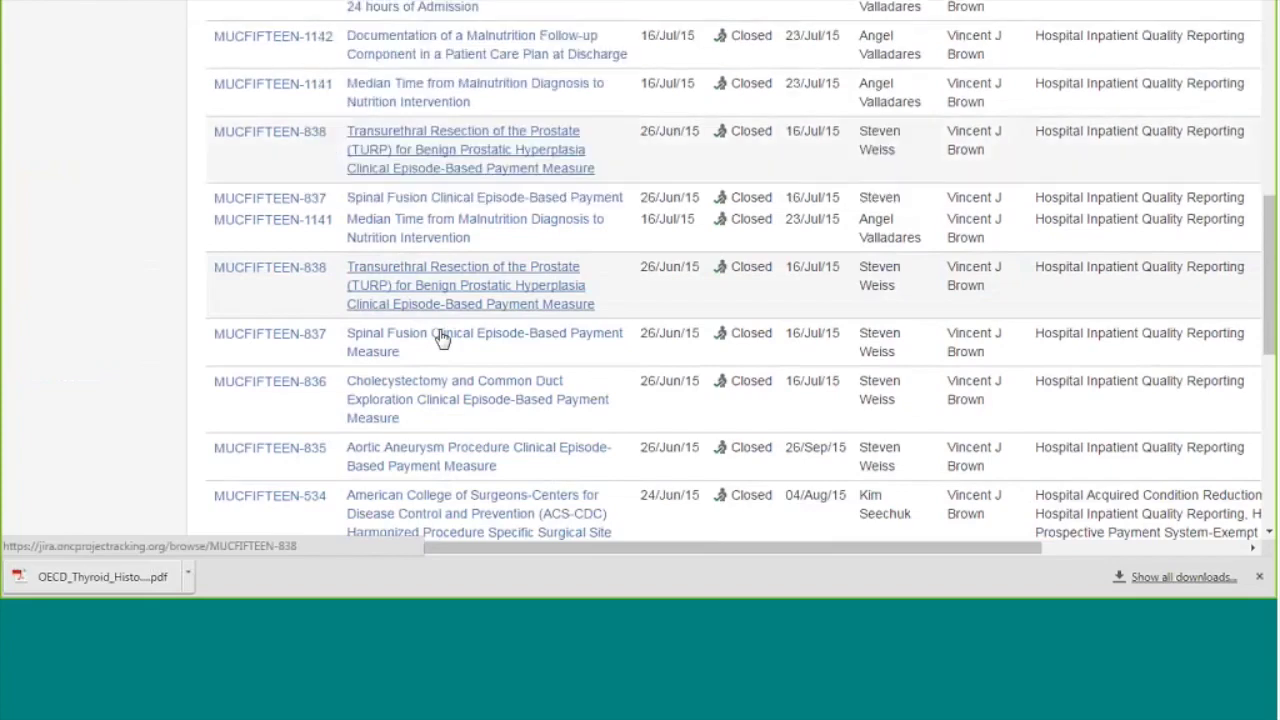
{"action": "scroll", "coordinate": [440, 336], "scroll_direction": "up", "scroll_amount": 8}
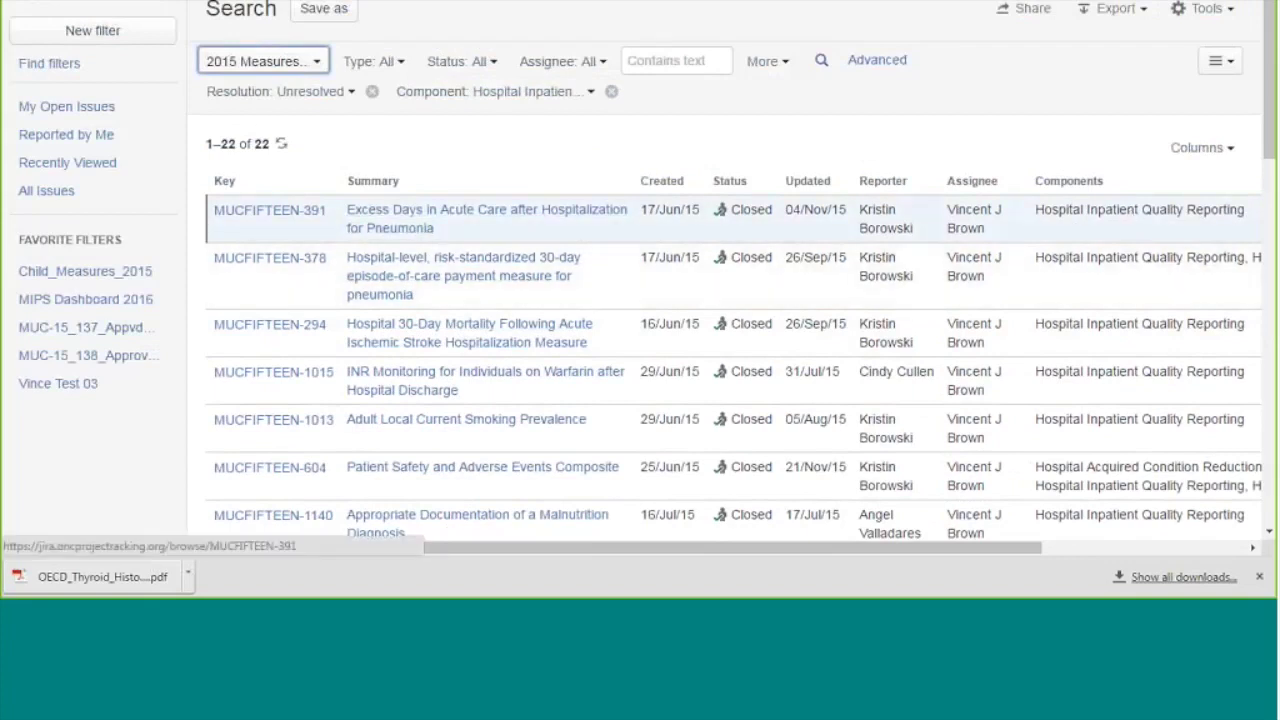
Search the unresolved Hospital Inpatient Quality Reporting issues for the text "diabetes"
{"action": "left_click", "coordinate": [700, 62]}
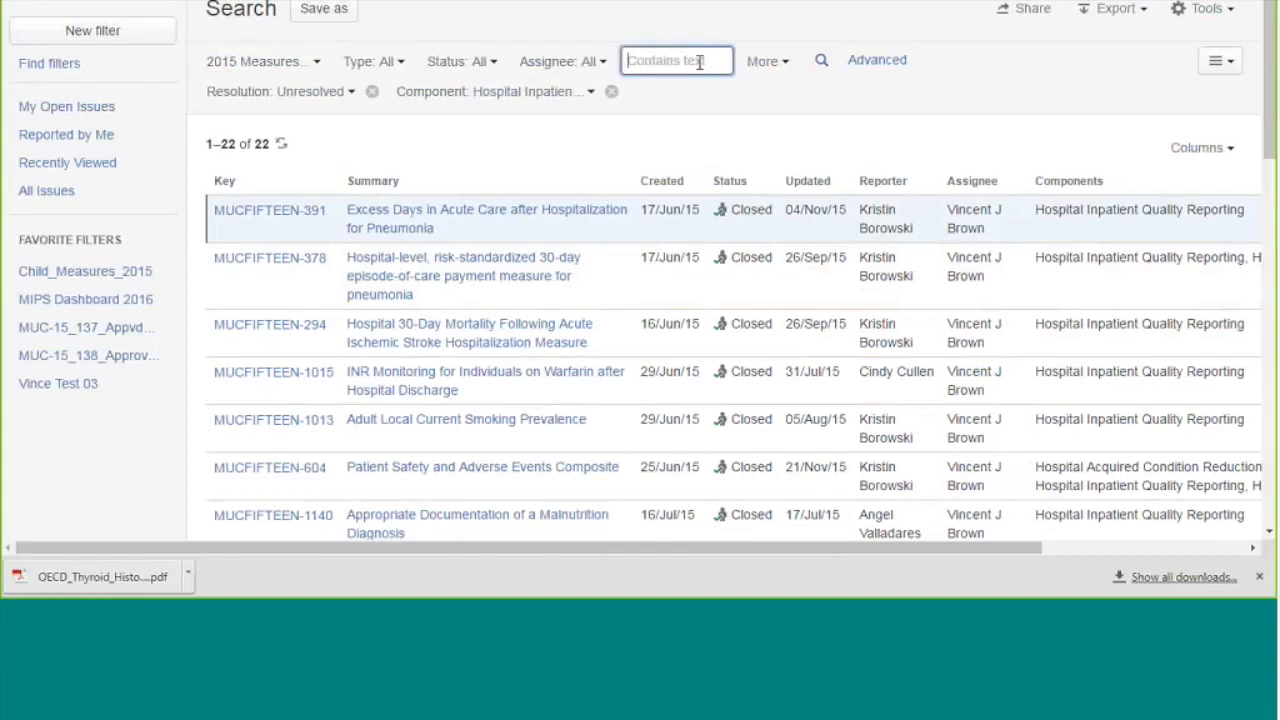
{"action": "type", "text": "diabetes"}
{"action": "left_click", "coordinate": [831, 62]}
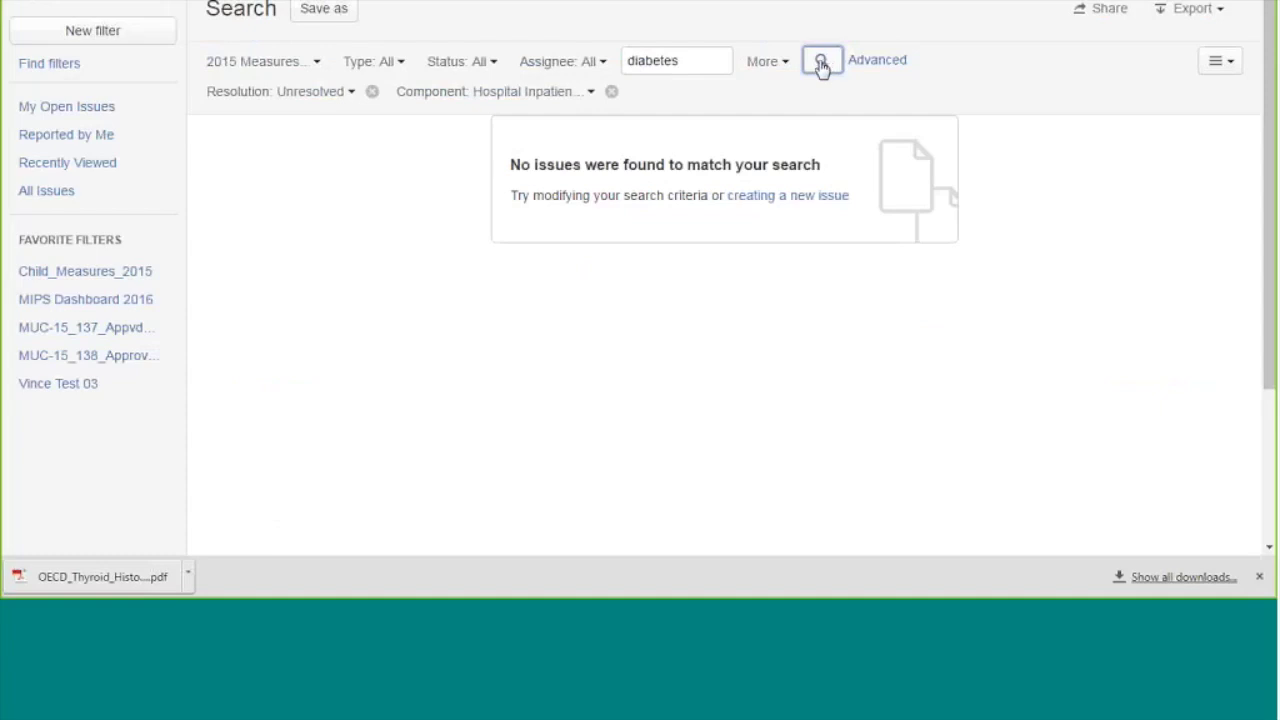
Replace the search text with "heart" and run the issue search again
{"action": "left_click_drag", "start_coordinate": [705, 61], "coordinate": [590, 64]}
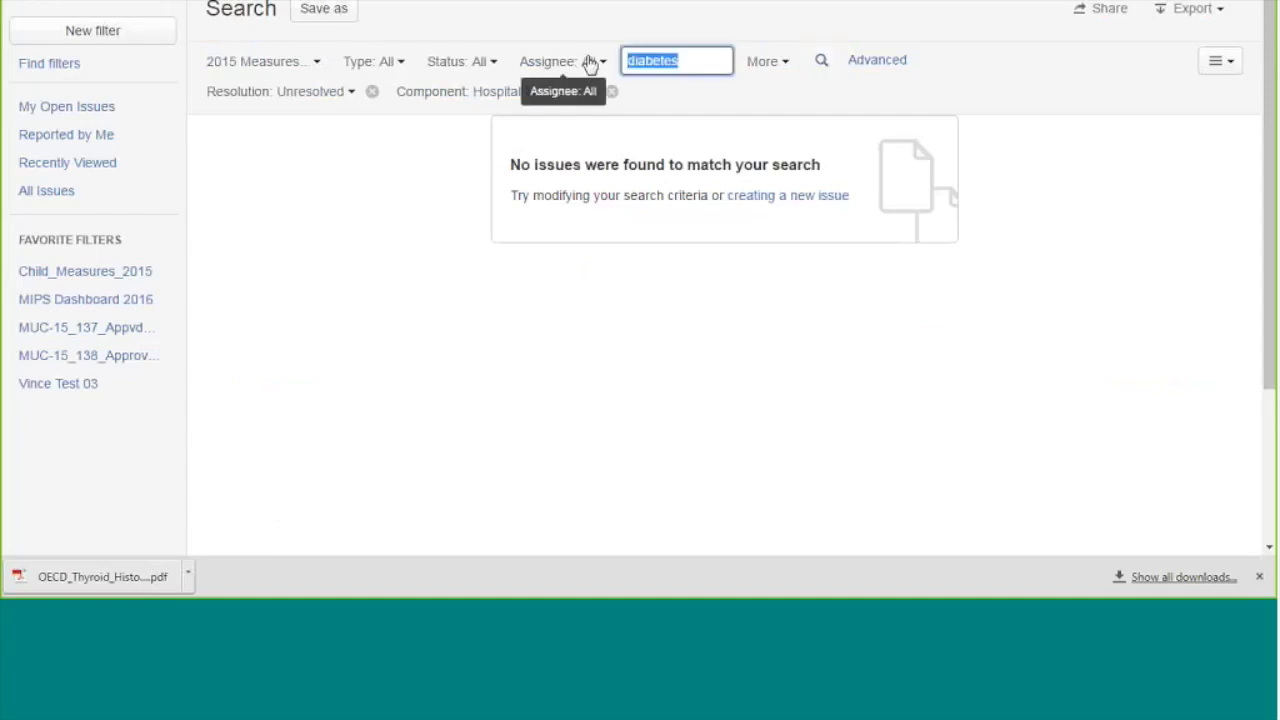
{"action": "type", "text": "heart"}
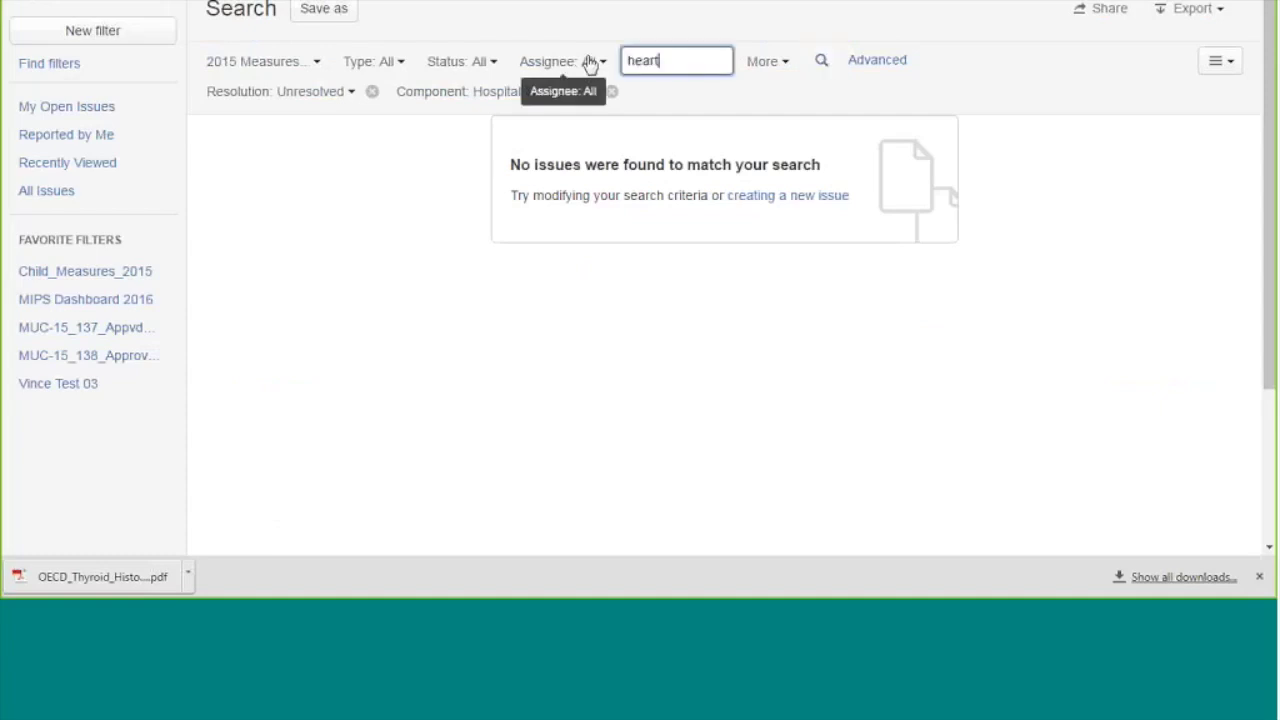
{"action": "left_click", "coordinate": [822, 60]}
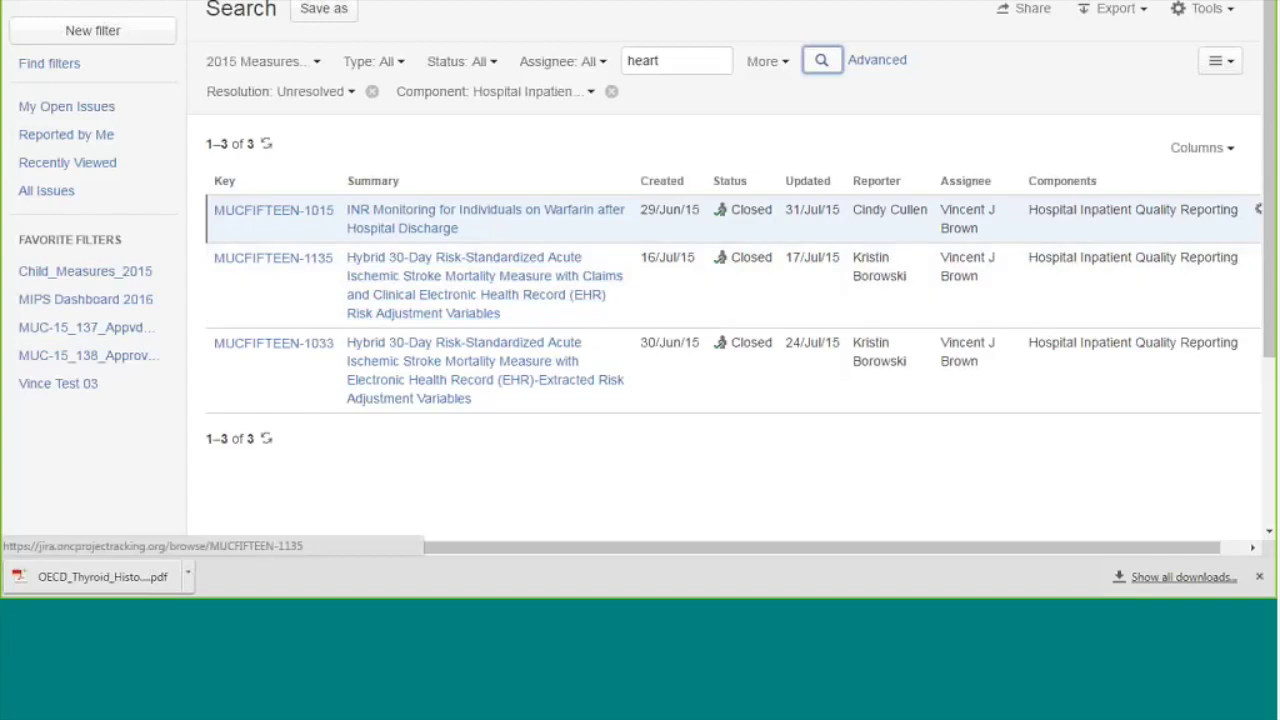
Clear the search text and remove the Component filter from the issue search
{"action": "key", "text": "shift+Tab"}
{"action": "key", "text": "shift+Tab"}
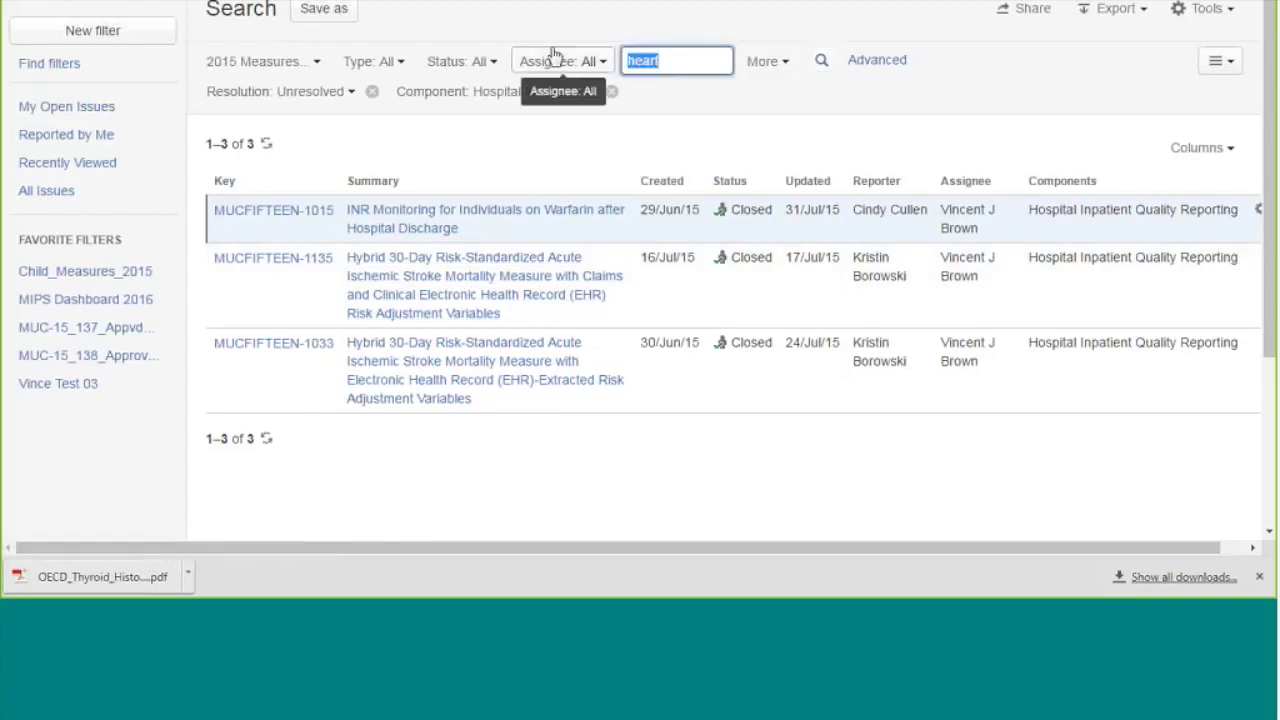
{"action": "key", "text": "BackSpace"}
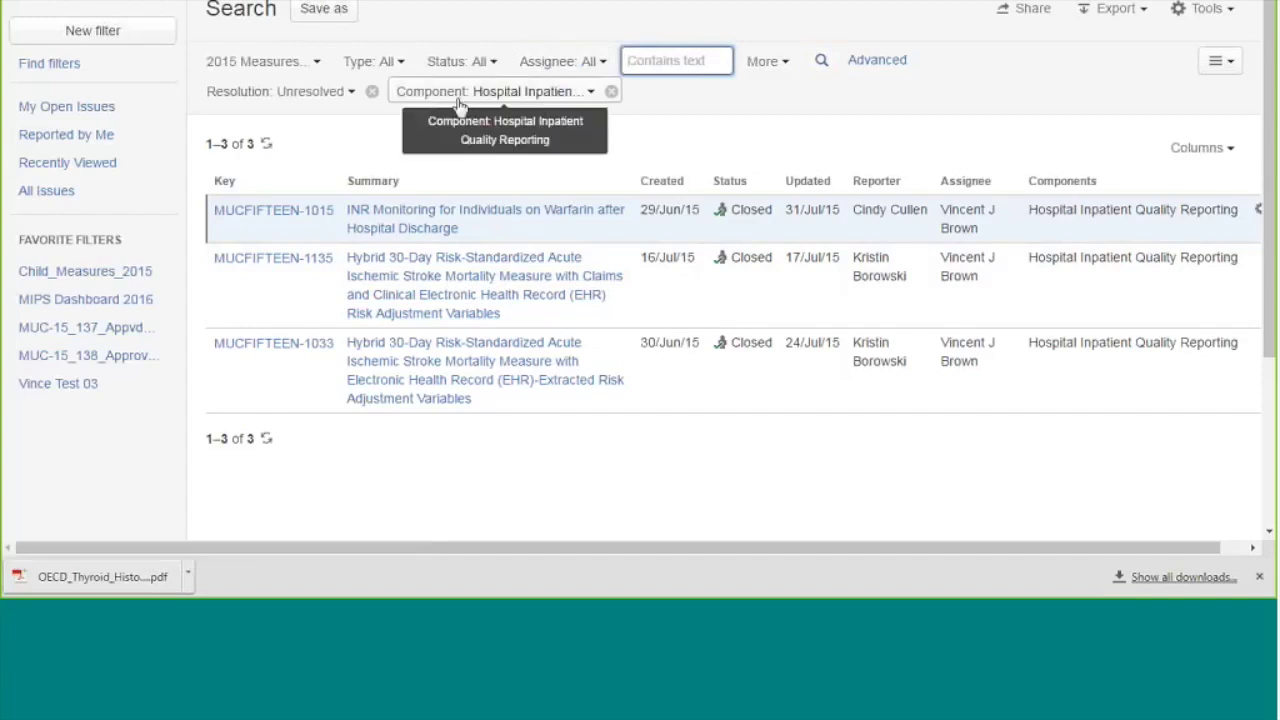
{"action": "left_click", "coordinate": [611, 92]}
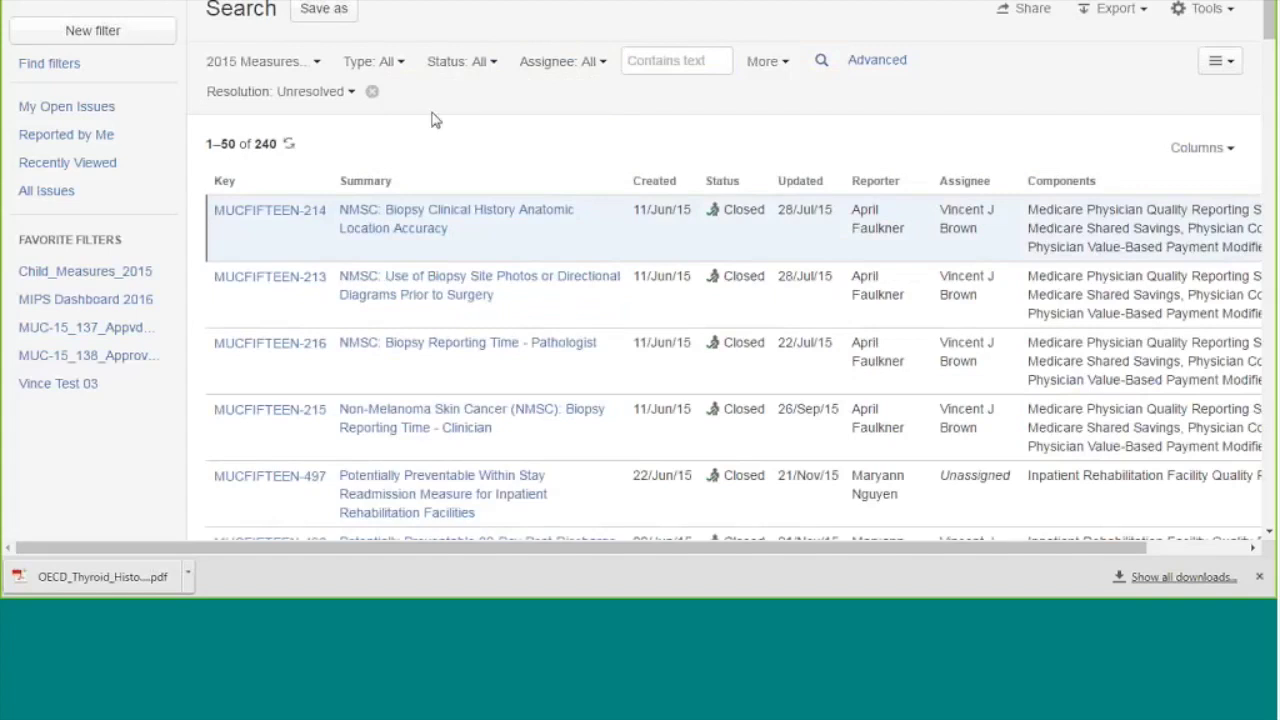
Find the specialty criteria and add the "What area of specialty best fit..." filter without choosing a specialty
{"action": "left_click", "coordinate": [782, 64]}
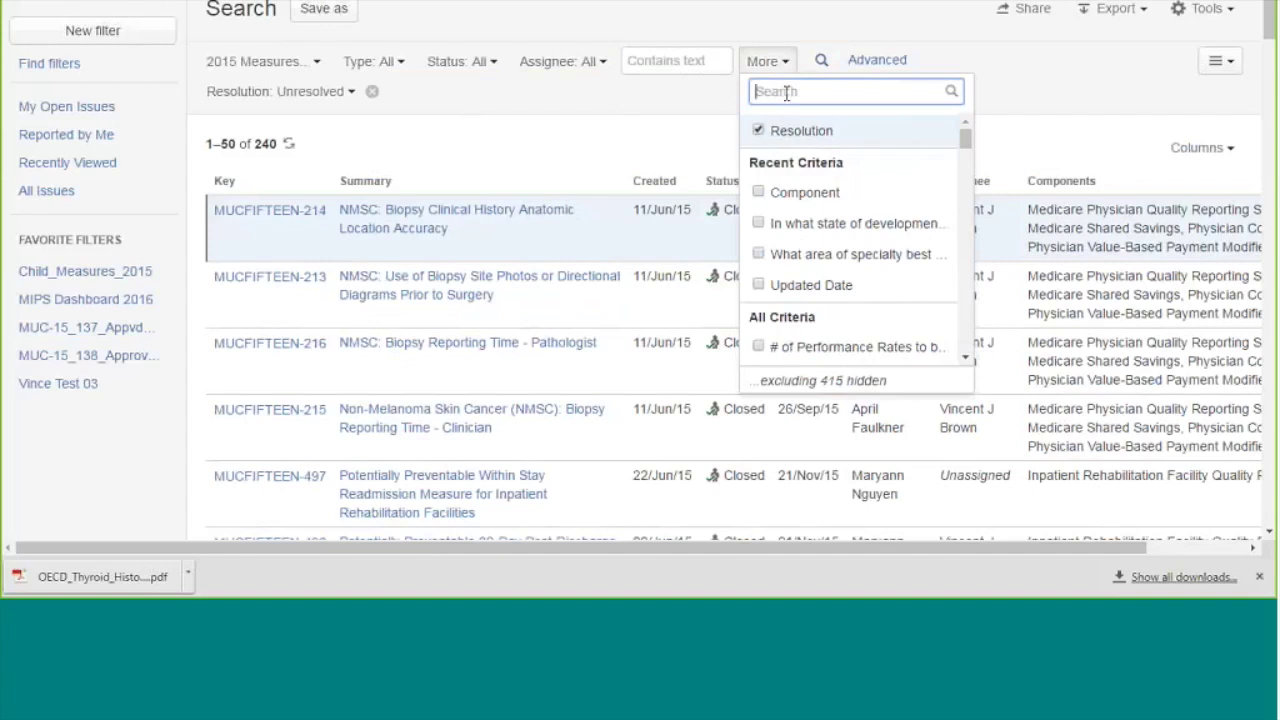
{"action": "type", "text": "spec"}
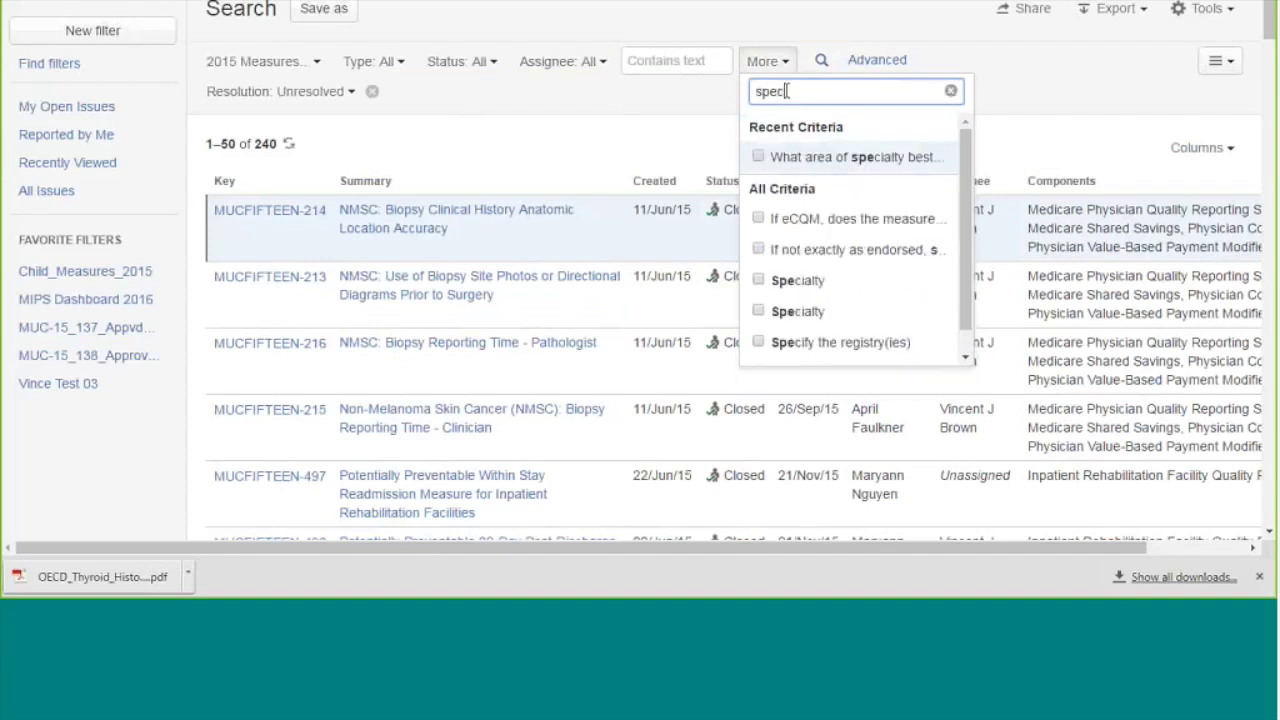
{"action": "type", "text": "ialty"}
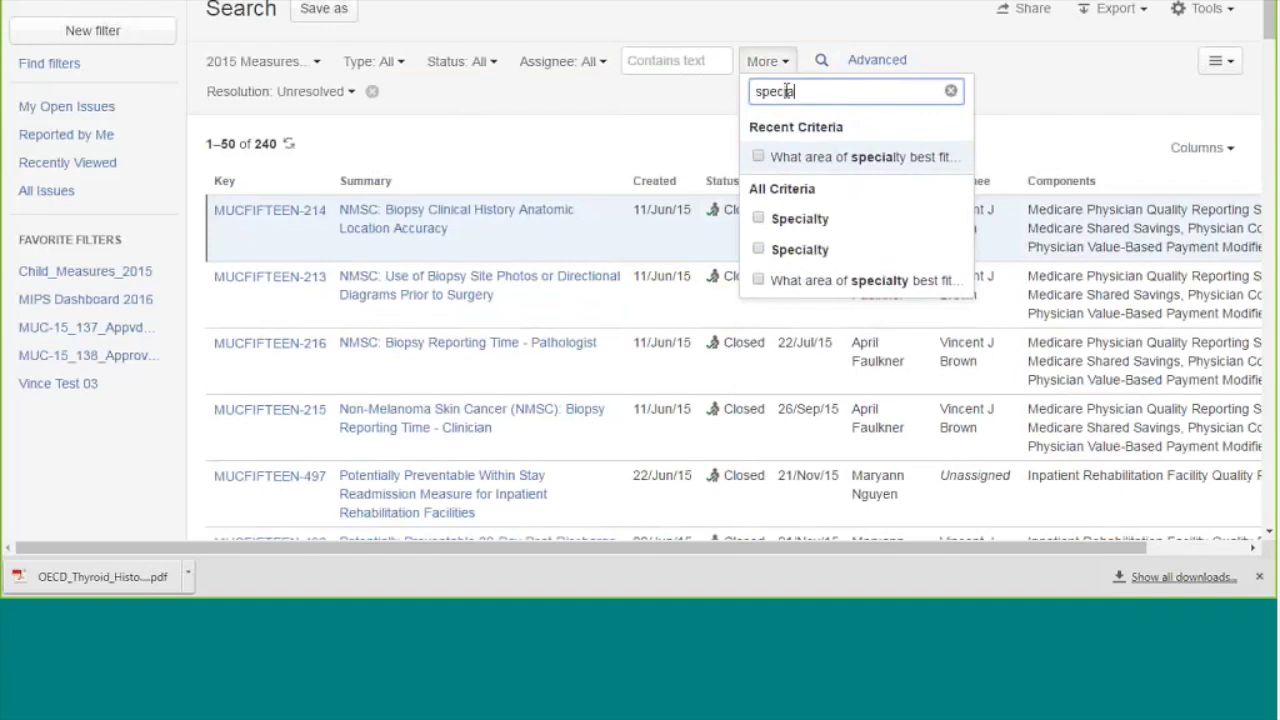
{"action": "left_click", "coordinate": [759, 157]}
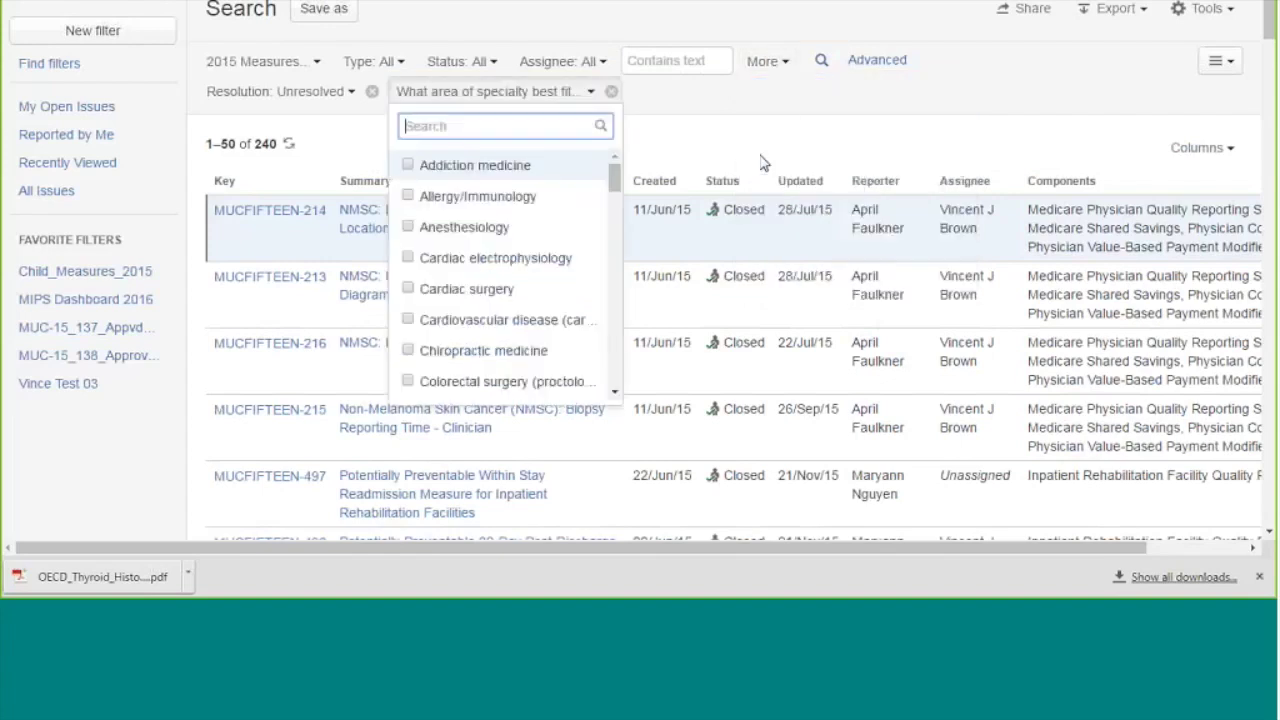
{"action": "left_click", "coordinate": [509, 100]}
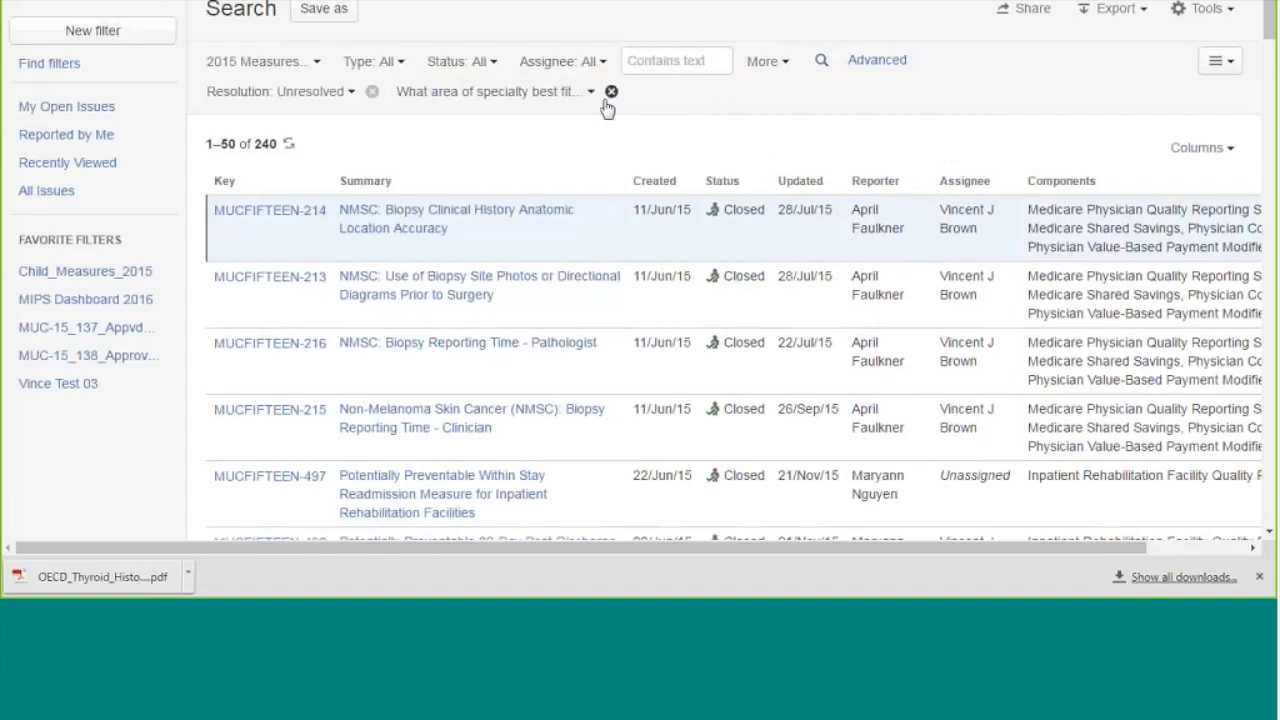
Filter the unresolved 2015 Measures issues to General surgery under the "What area of specialty best fit..." criterion
{"action": "left_click", "coordinate": [566, 100]}
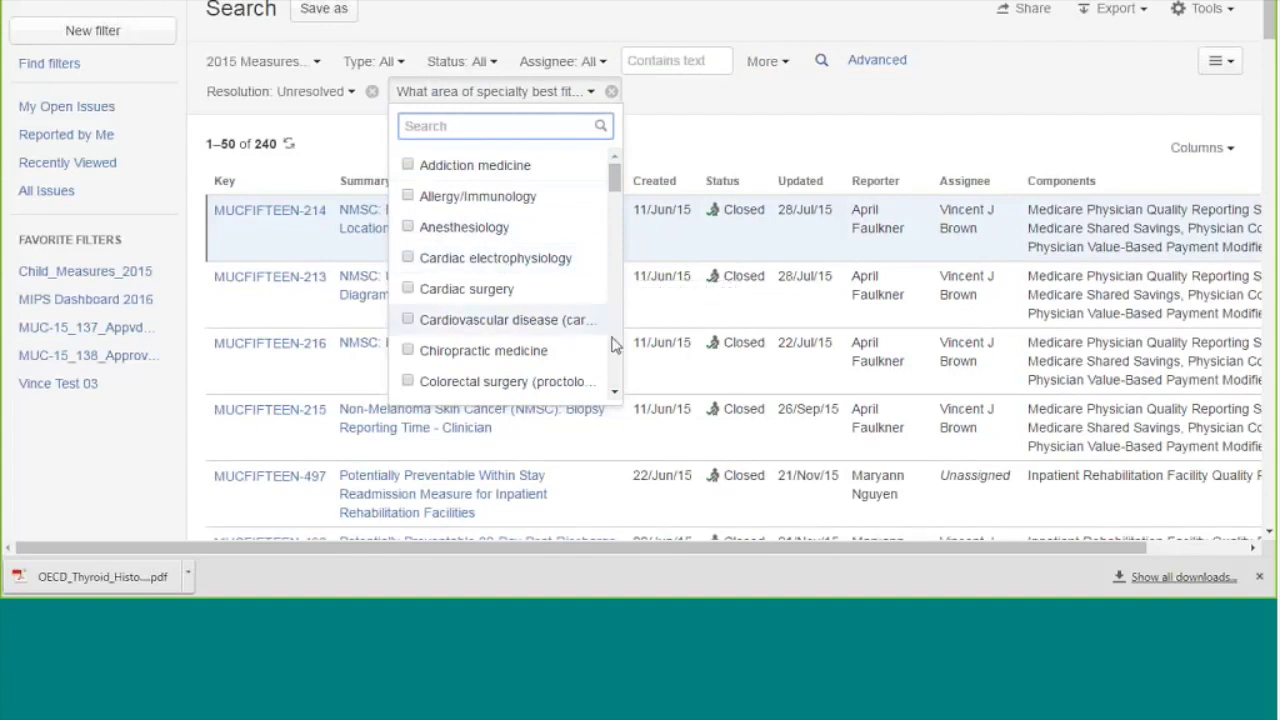
{"action": "scroll", "coordinate": [614, 344], "scroll_direction": "down", "scroll_amount": 5}
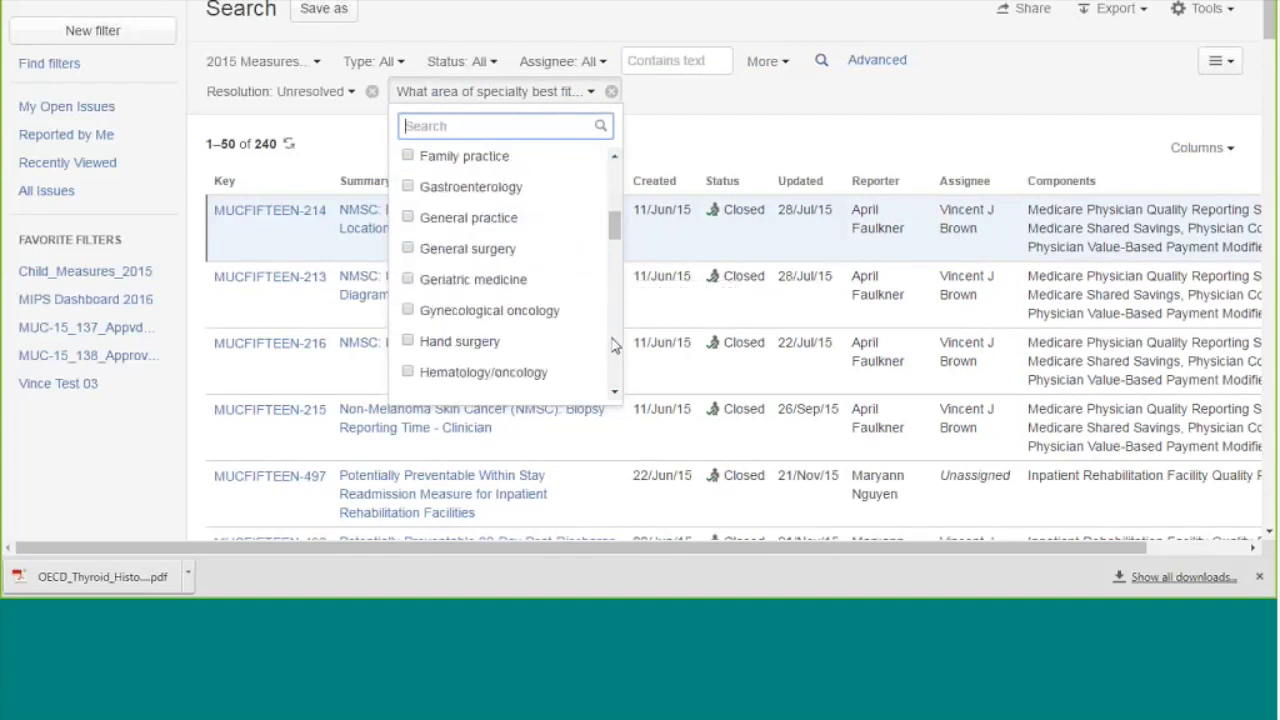
{"action": "left_click", "coordinate": [409, 249]}
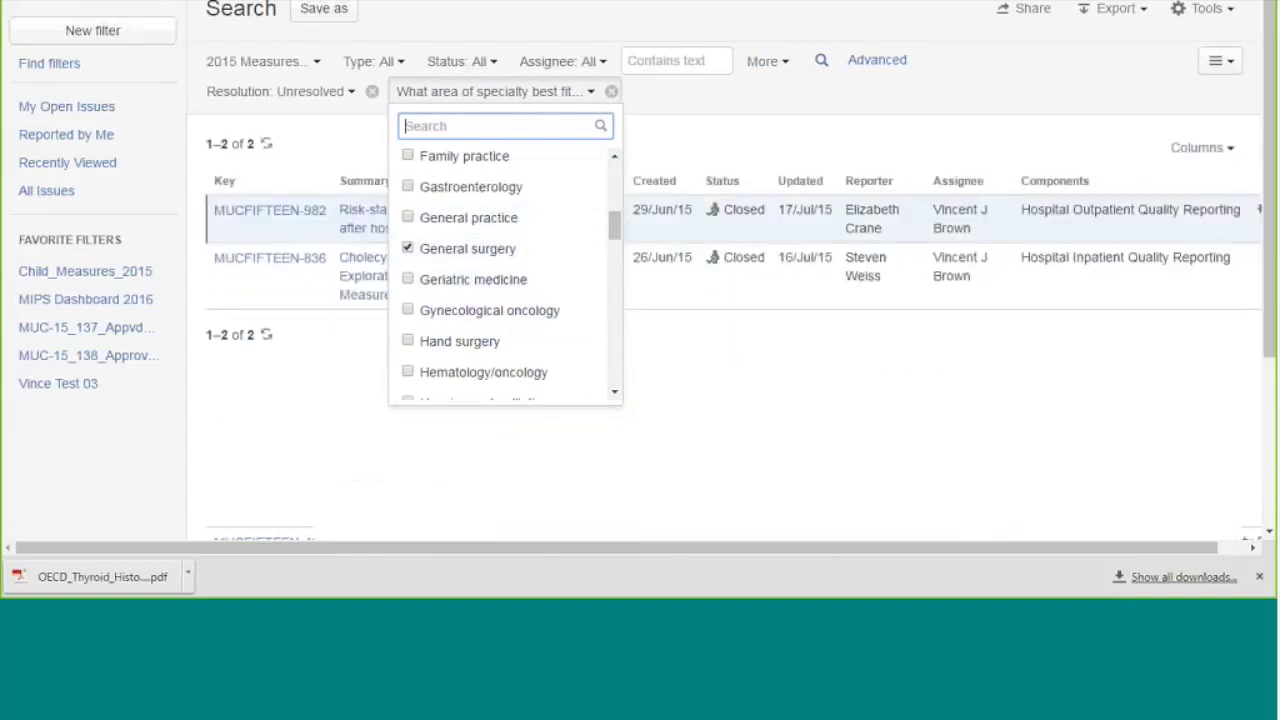
{"action": "left_click", "coordinate": [771, 107]}
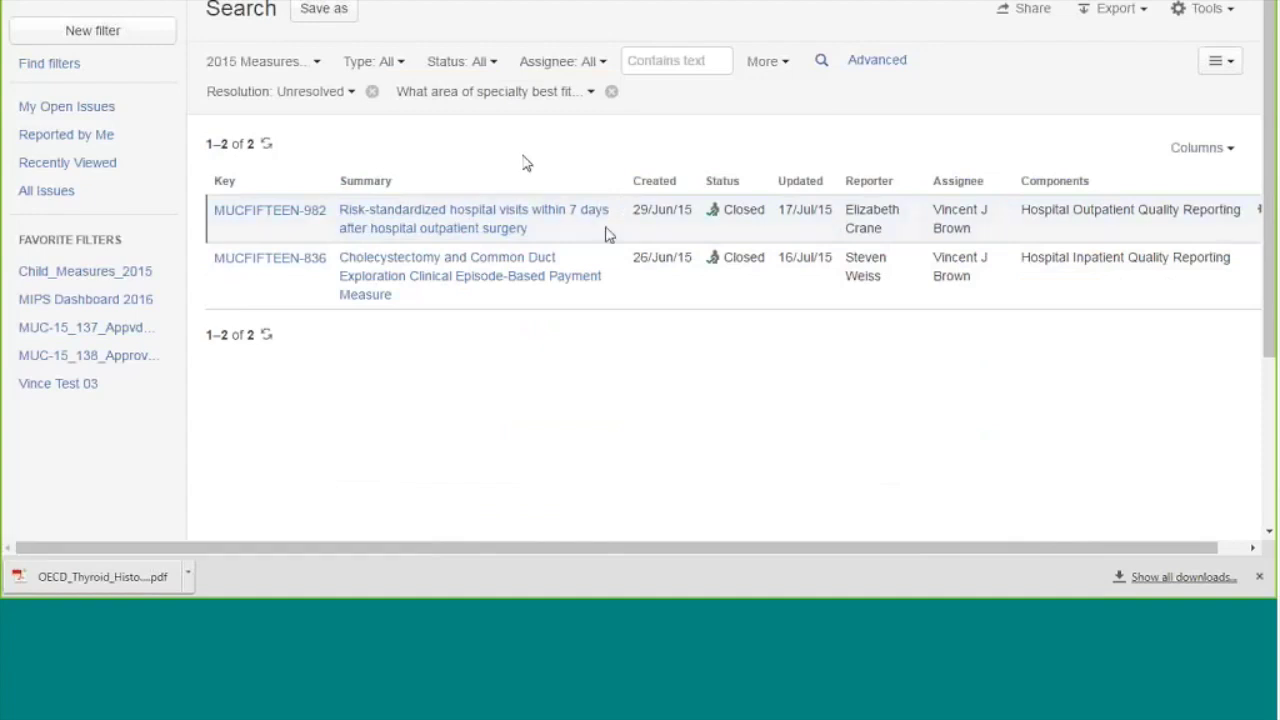
Find the specialty columns and add the "What area of specialty best fits the measure?" column to the search results
{"action": "left_click", "coordinate": [1229, 149]}
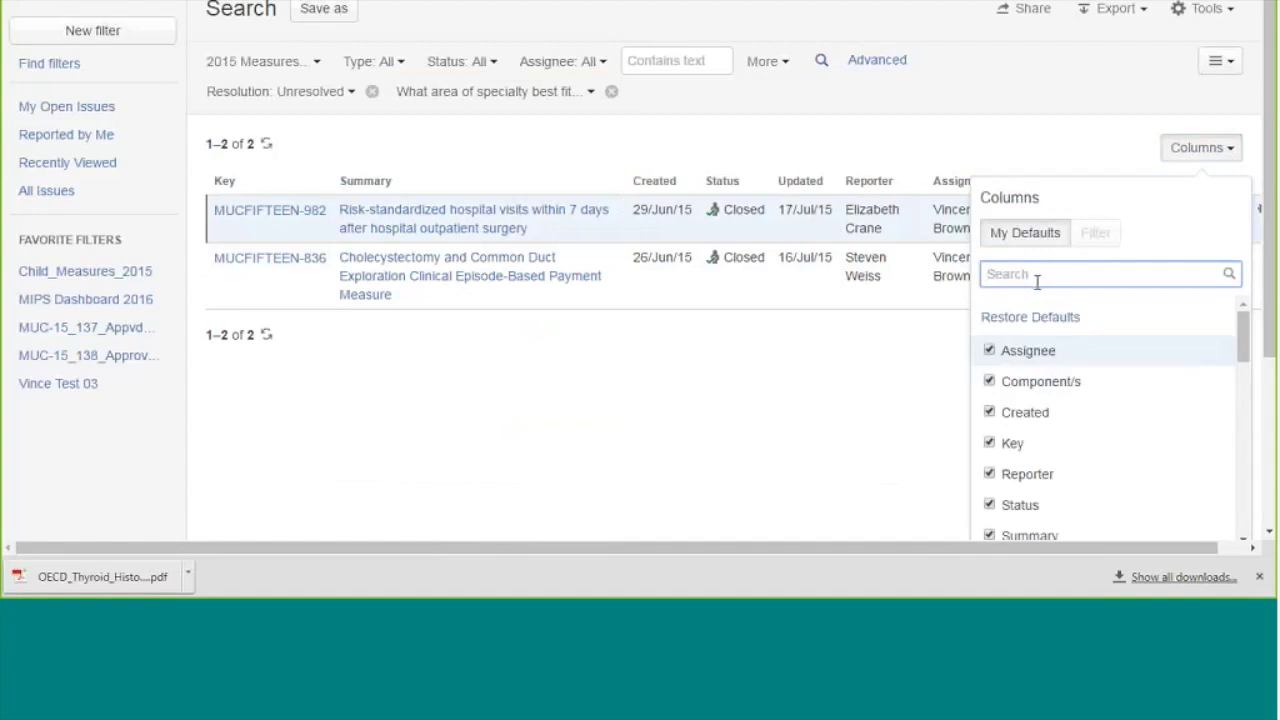
{"action": "type", "text": "s"}
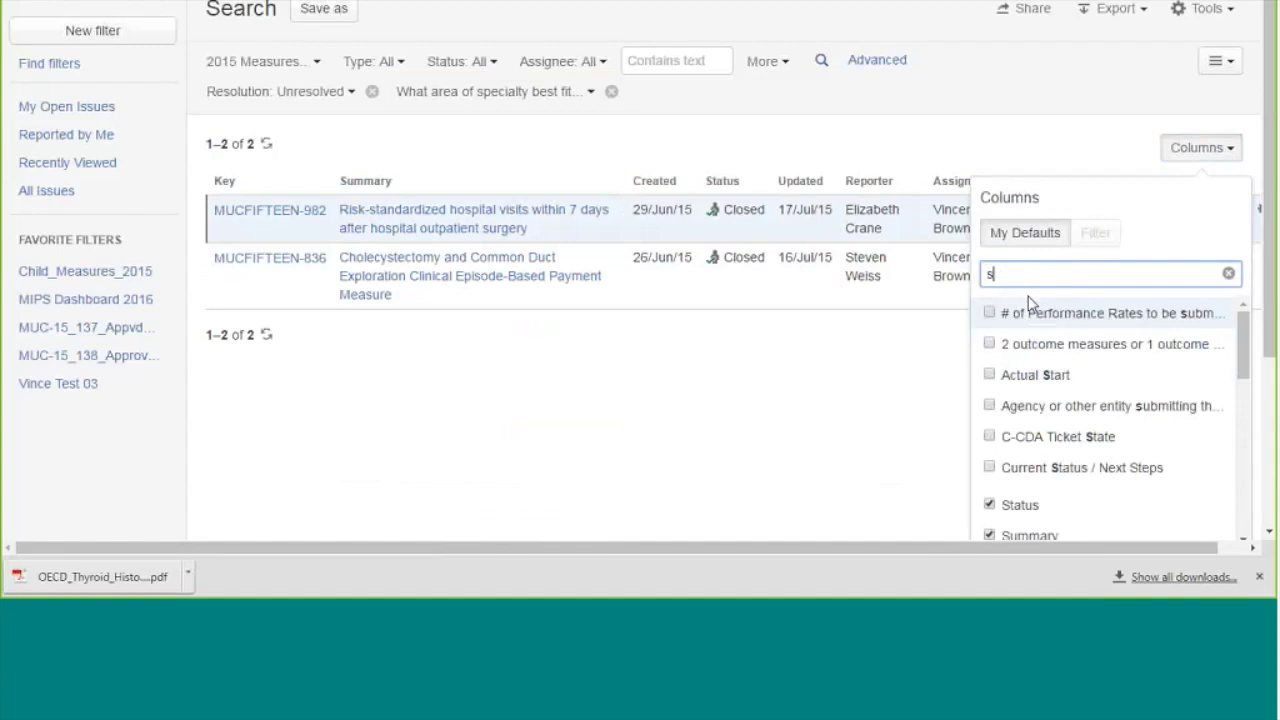
{"action": "type", "text": "pe"}
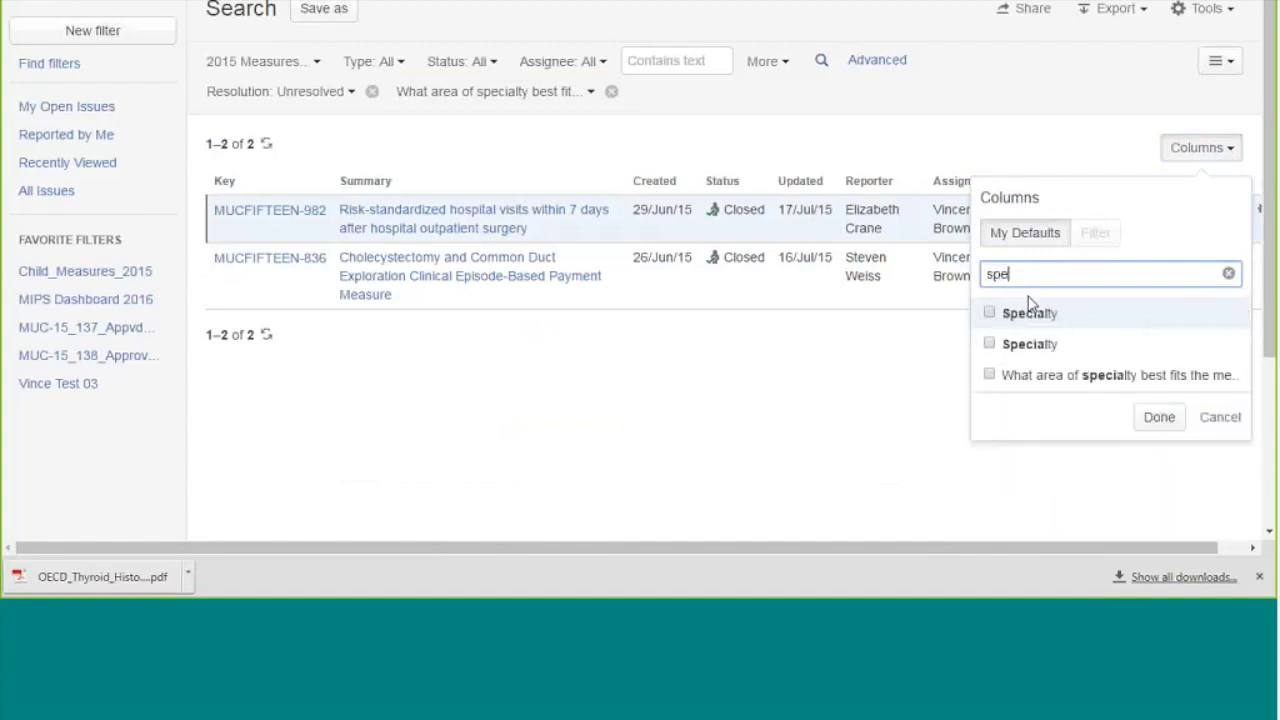
{"action": "type", "text": "cialty"}
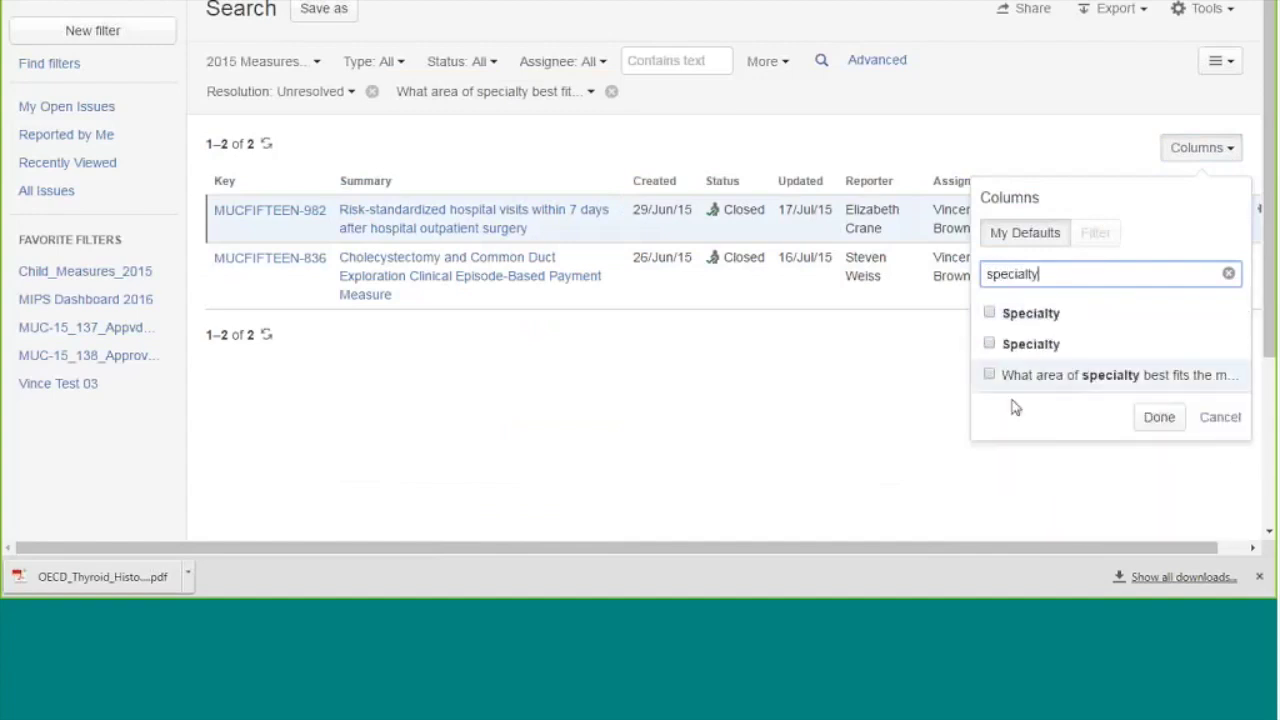
{"action": "left_click", "coordinate": [990, 376]}
{"action": "left_click", "coordinate": [1159, 418]}
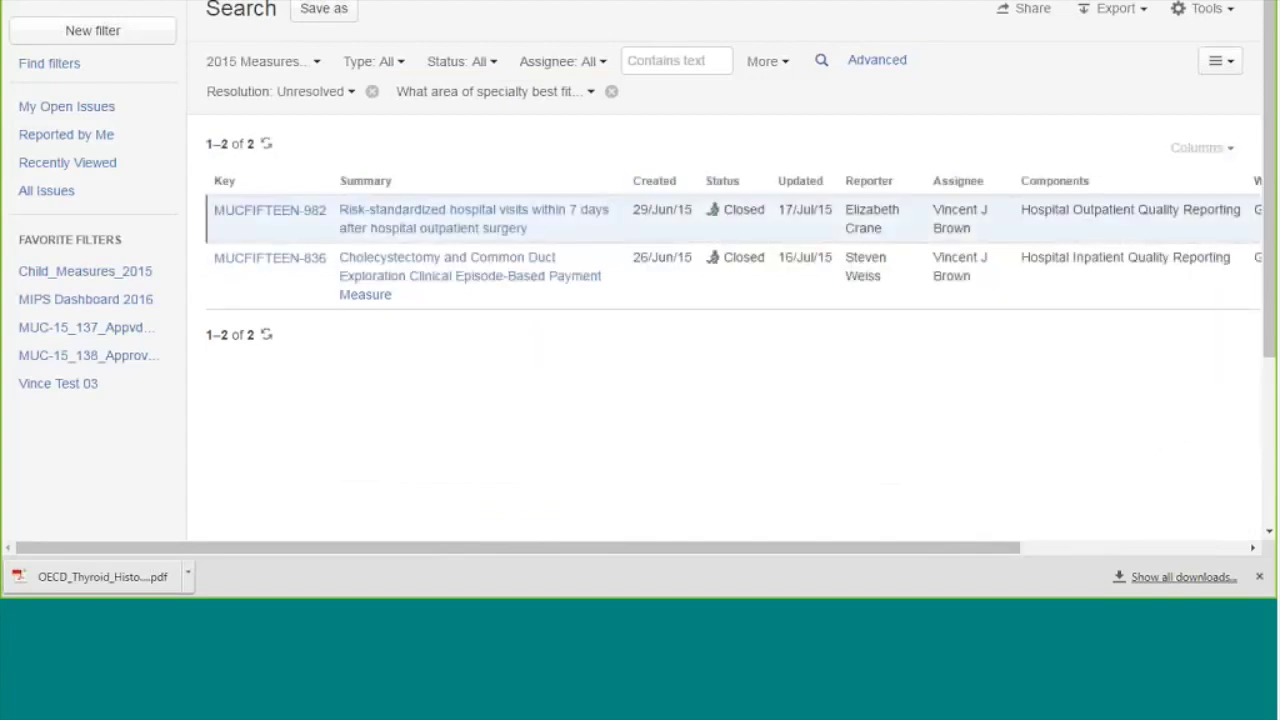
{"action": "left_click_drag", "start_coordinate": [693, 548], "coordinate": [917, 549]}
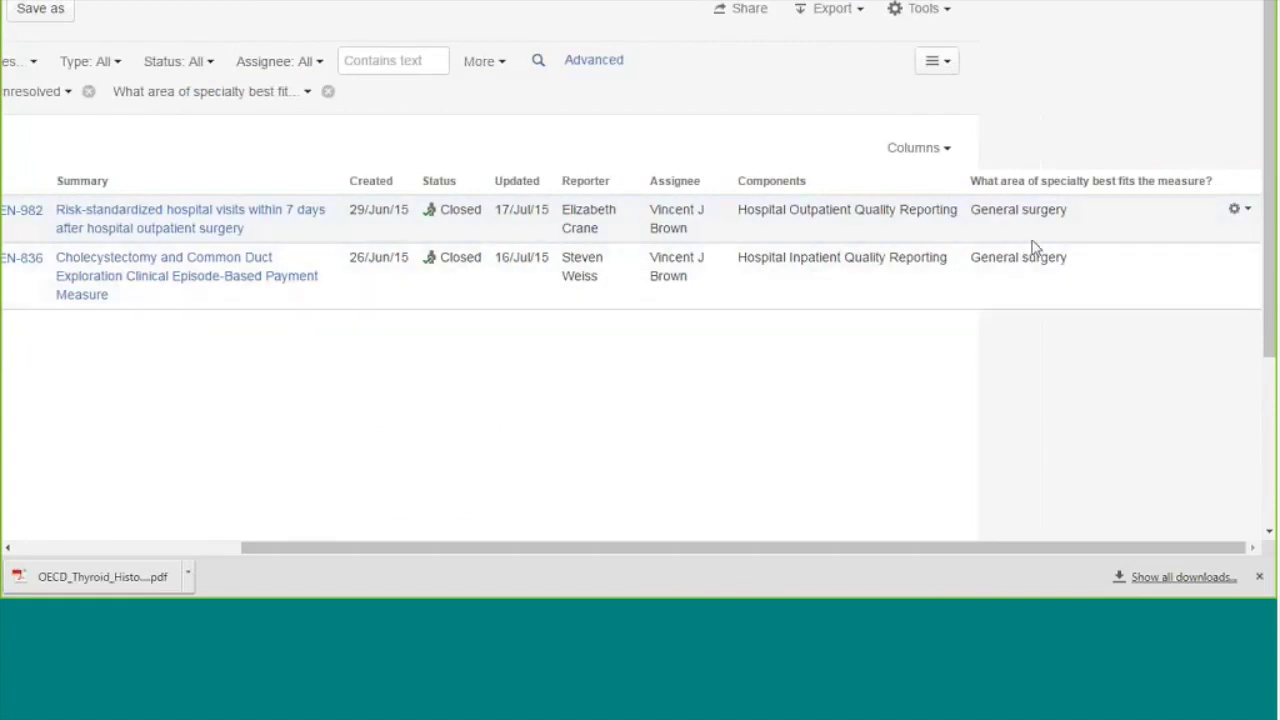
{"action": "left_click", "coordinate": [946, 149]}
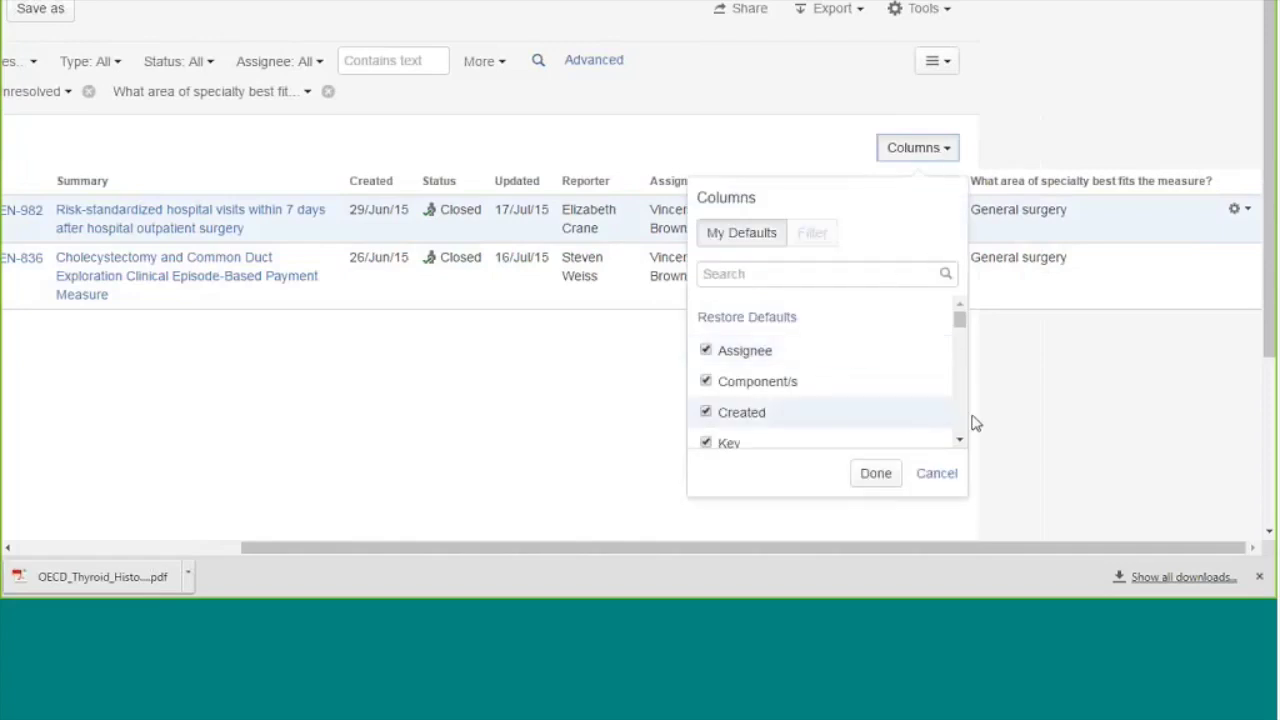
{"action": "left_click", "coordinate": [940, 477]}
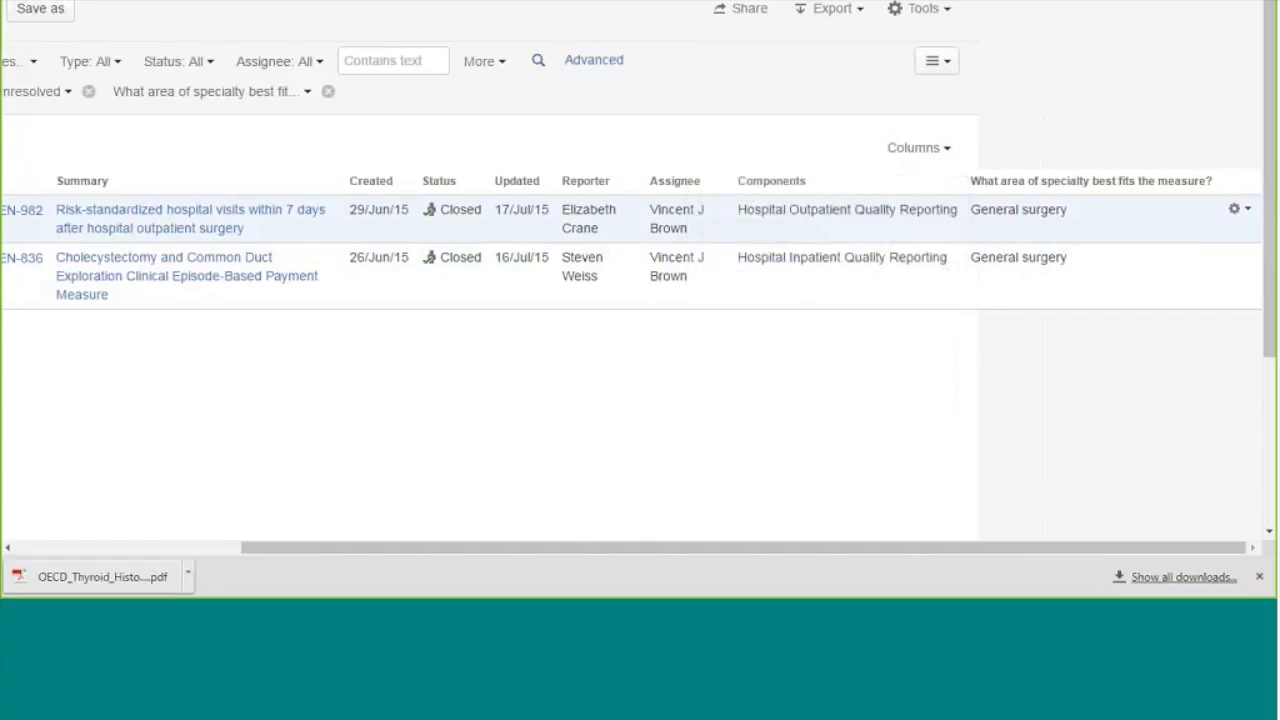
{"action": "left_click_drag", "start_coordinate": [793, 548], "coordinate": [568, 548]}
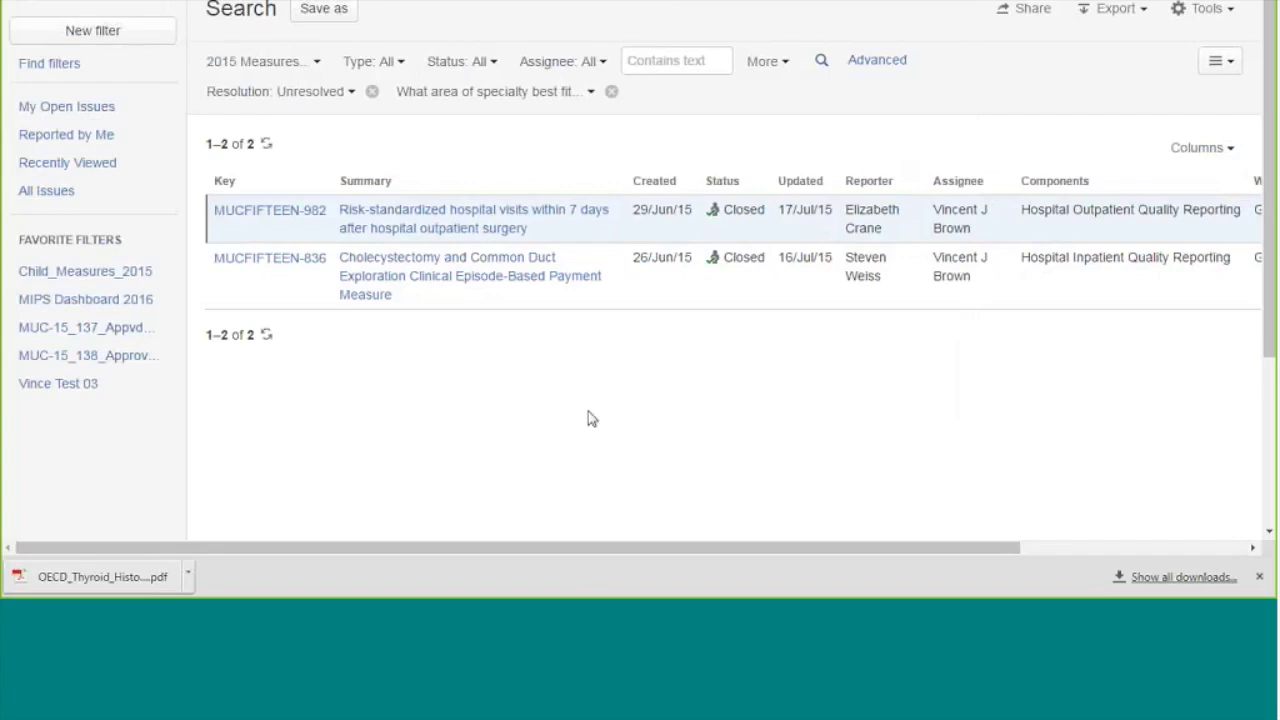
Look over the favorite dashboards on the Manage Dashboards page and bring up the form for creating a new dashboard
{"action": "left_click", "coordinate": [1140, 12]}
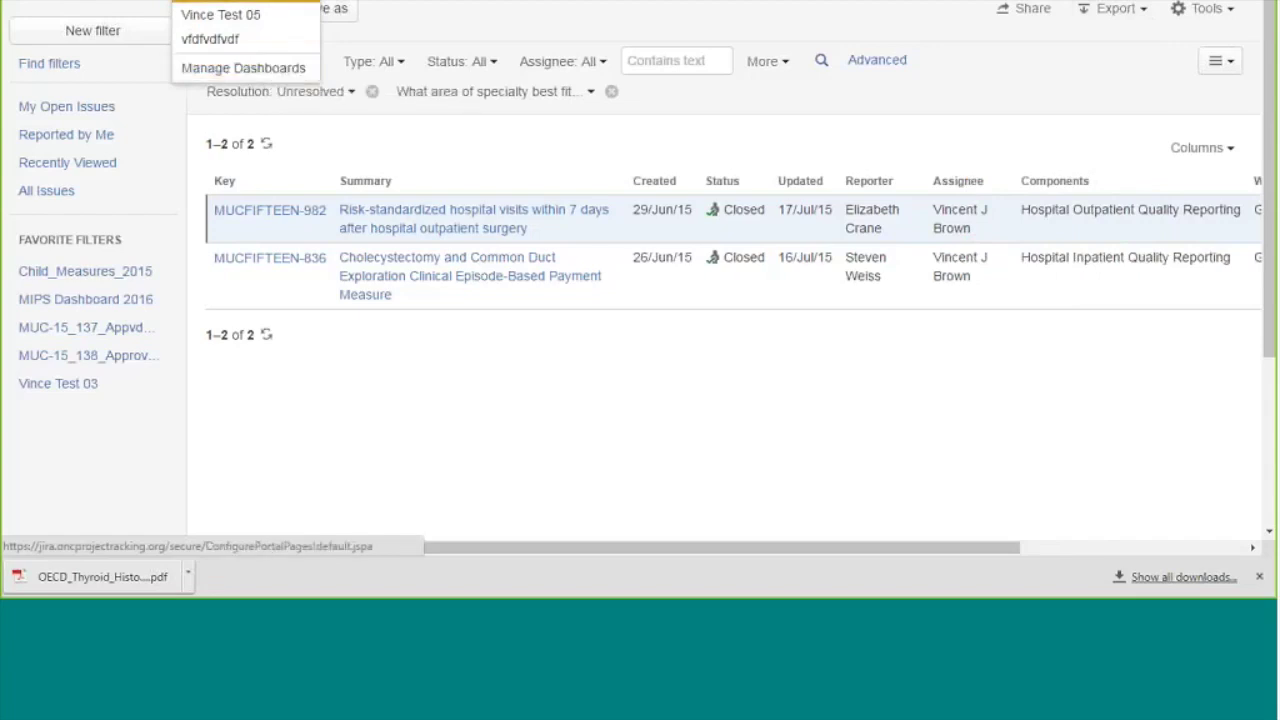
{"action": "left_click", "coordinate": [283, 70]}
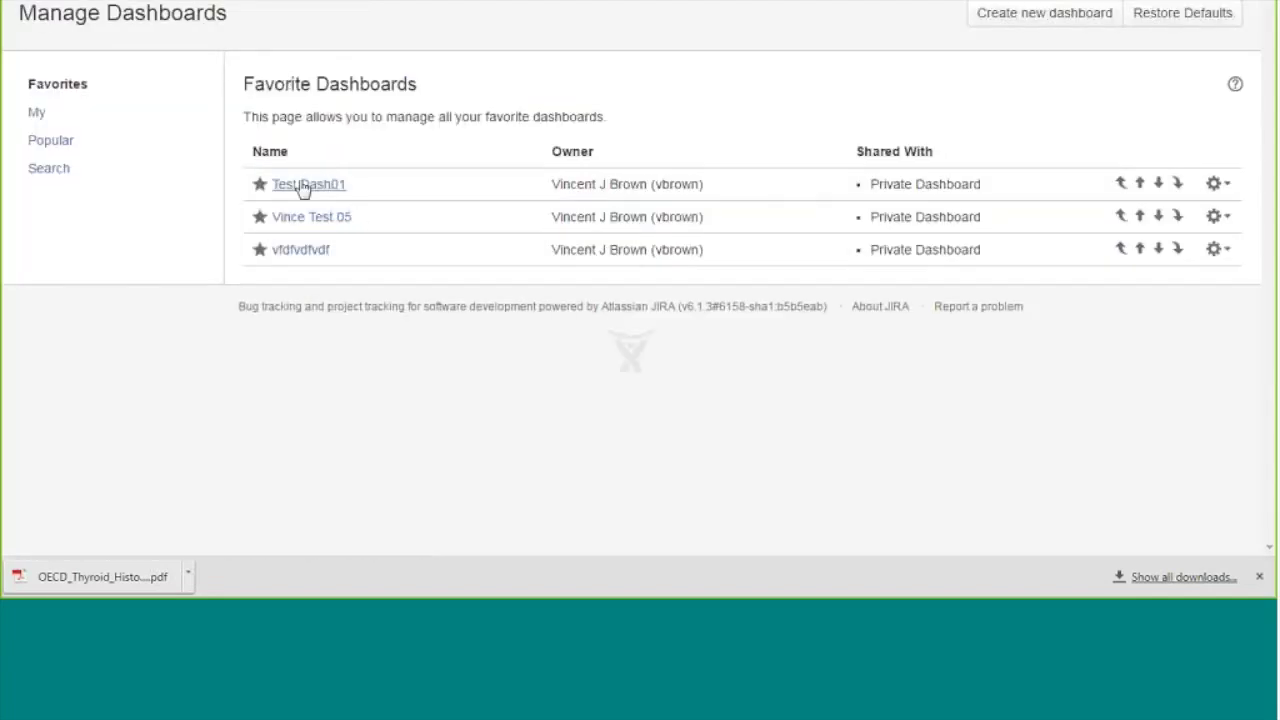
{"action": "left_click", "coordinate": [300, 249]}
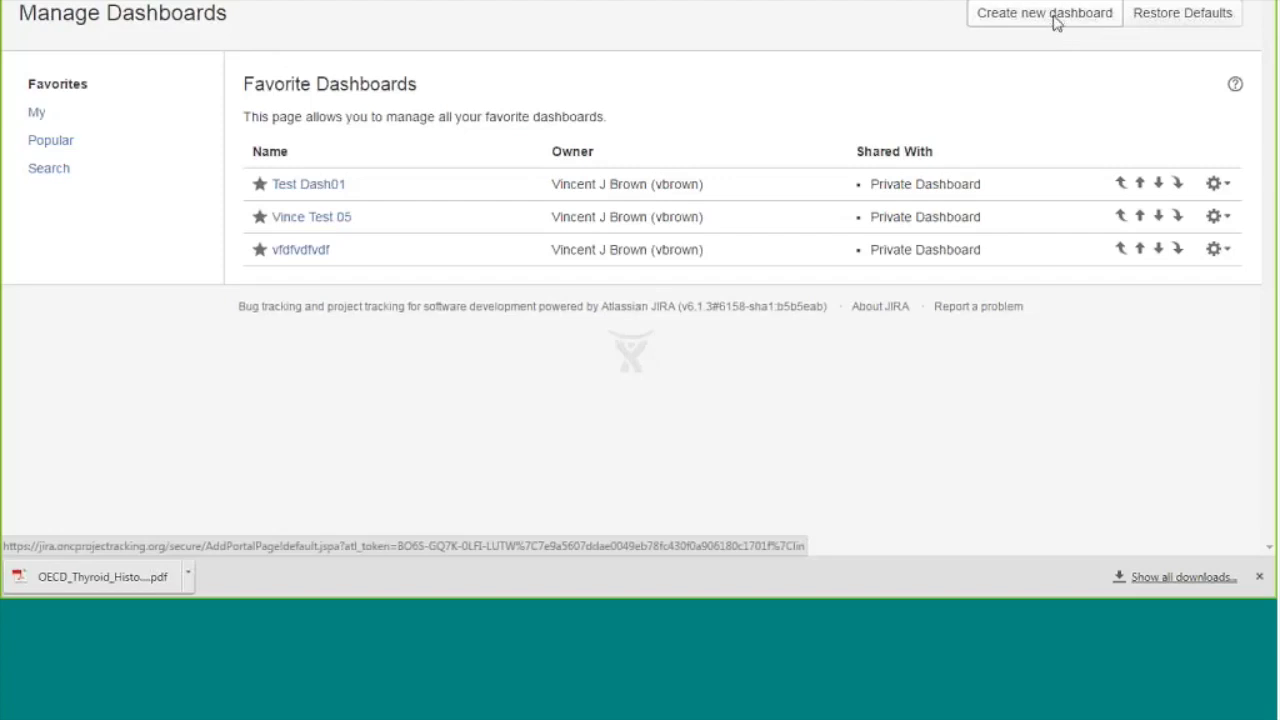
{"action": "left_click", "coordinate": [1057, 22]}
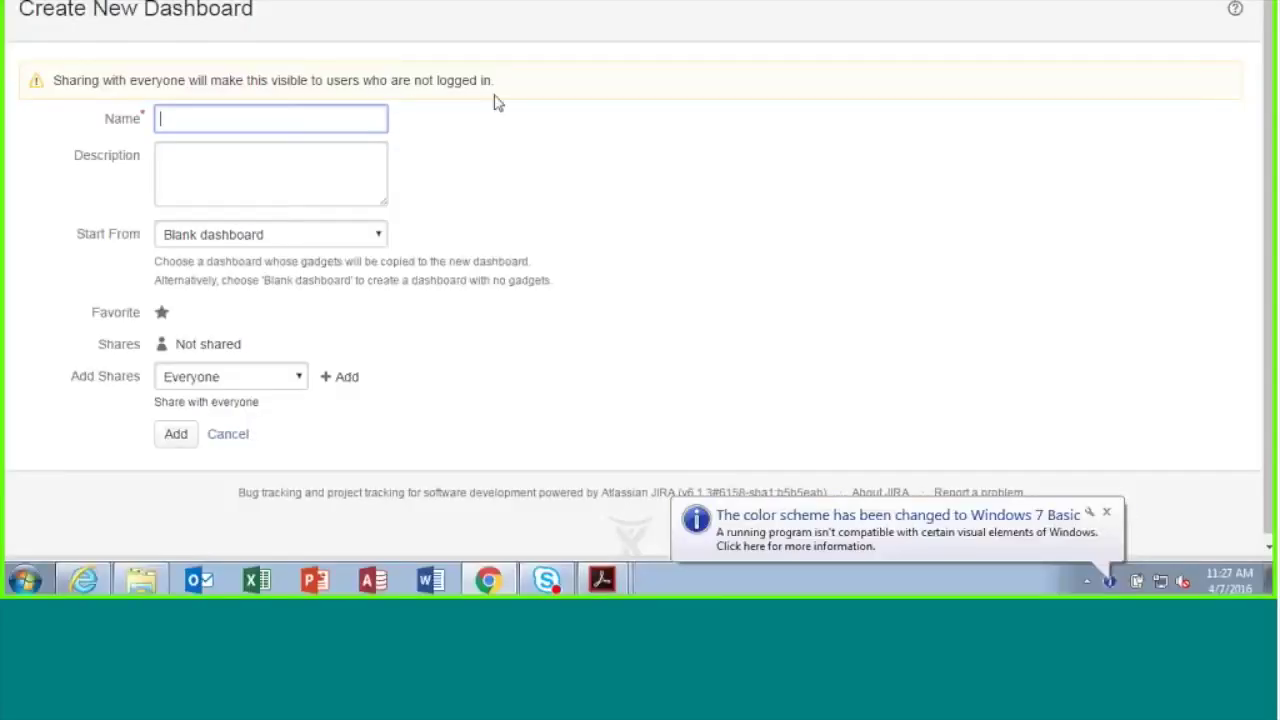
Open the 2016 Measures Under Consideration project and examine the CMS Program options in a new Measure Submission without creating the issue
{"action": "left_click", "coordinate": [320, 2]}
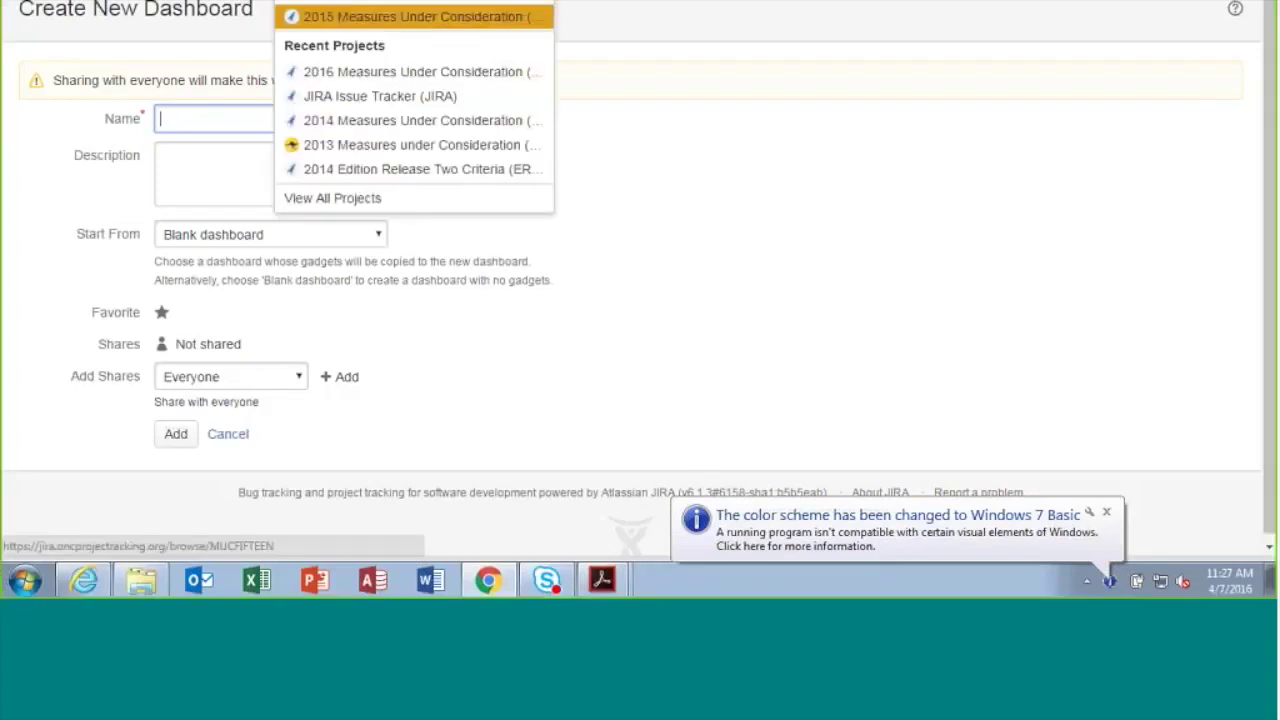
{"action": "left_click", "coordinate": [344, 76]}
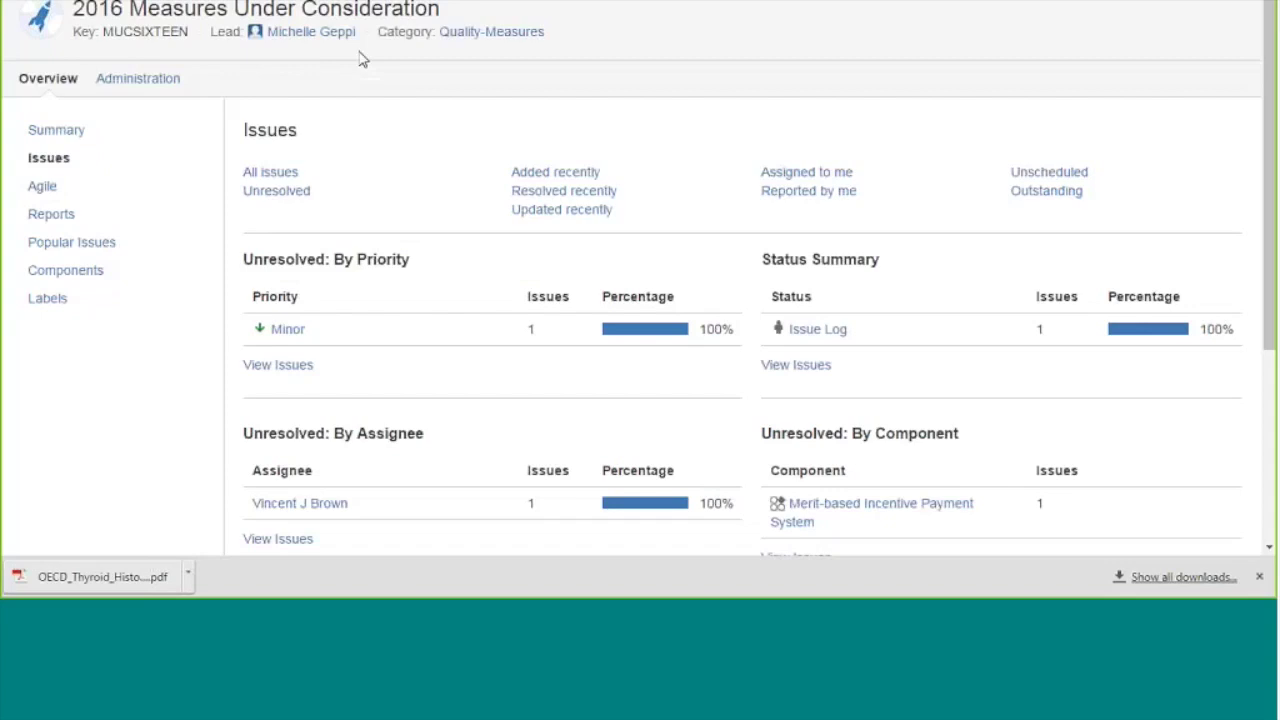
{"action": "key", "text": "c"}
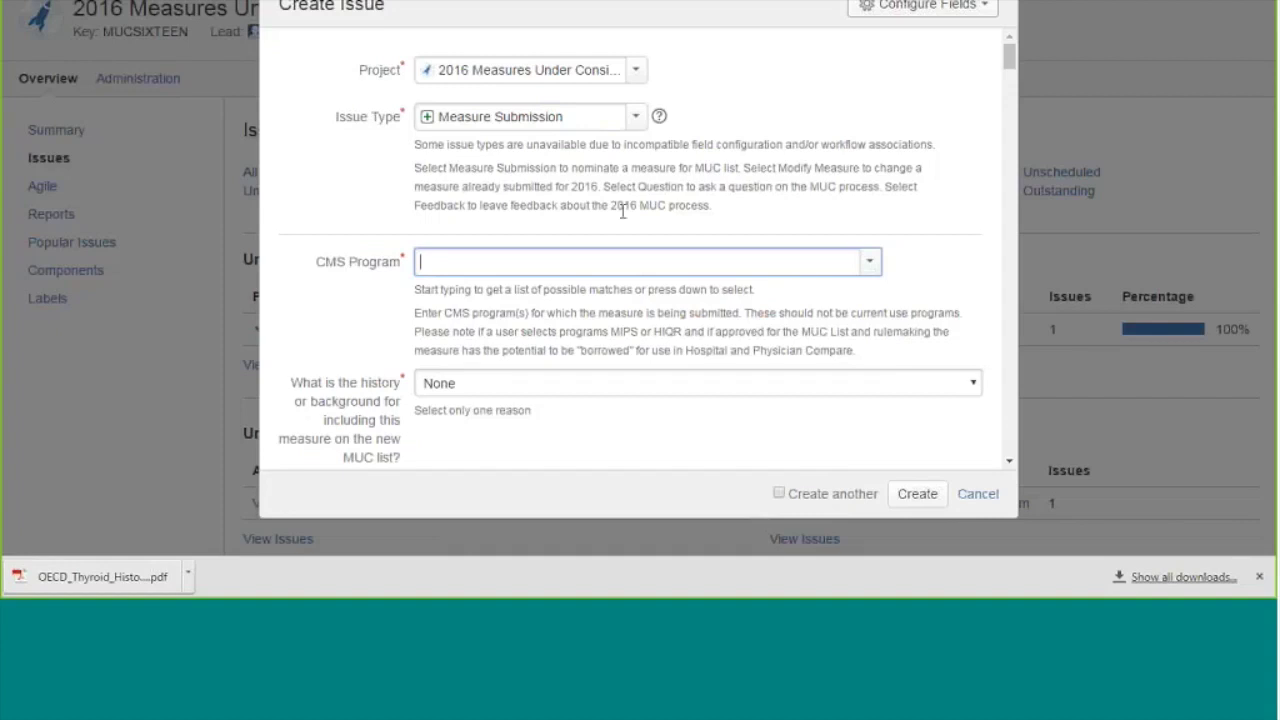
{"action": "left_click", "coordinate": [872, 262]}
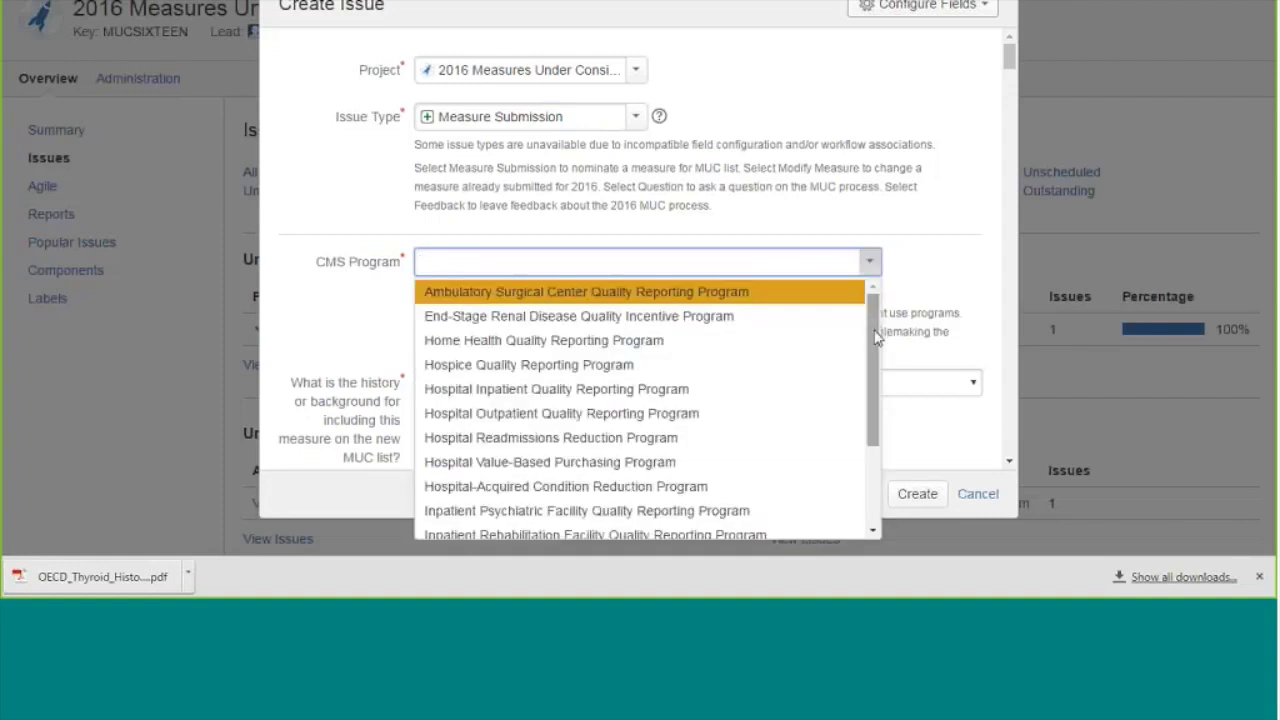
{"action": "left_click_drag", "start_coordinate": [872, 342], "coordinate": [876, 424]}
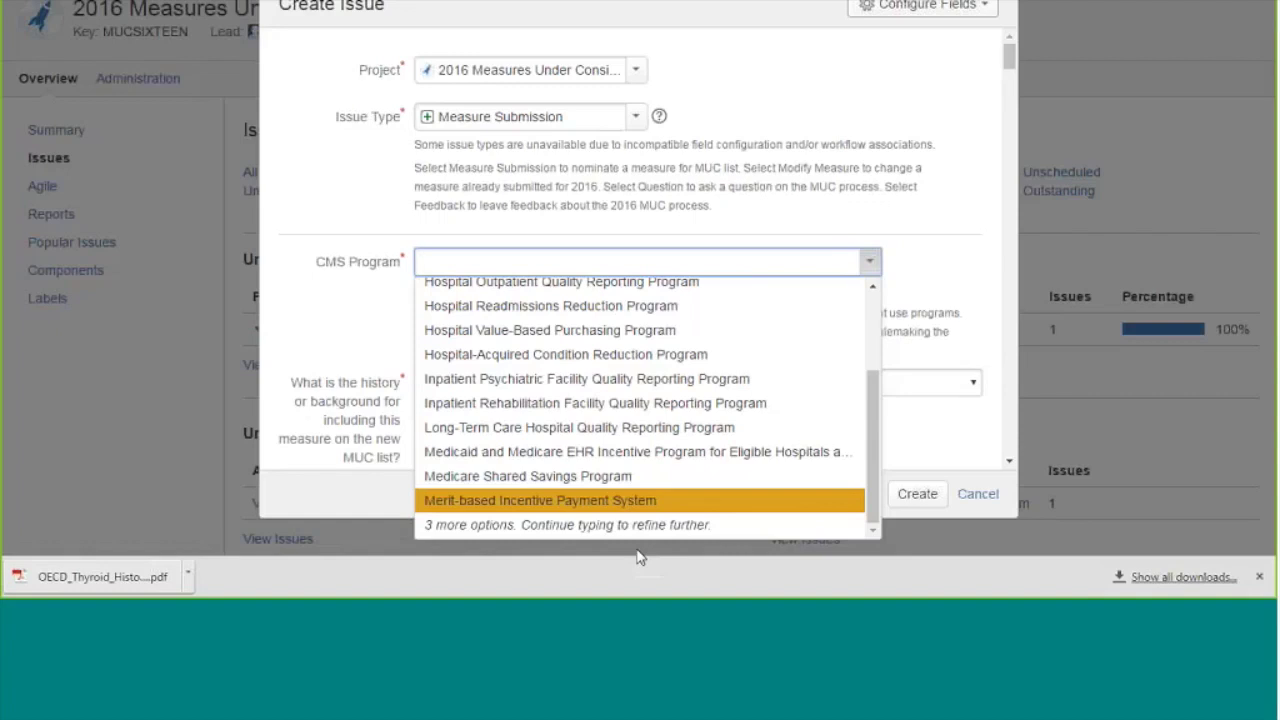
{"action": "left_click", "coordinate": [977, 494]}
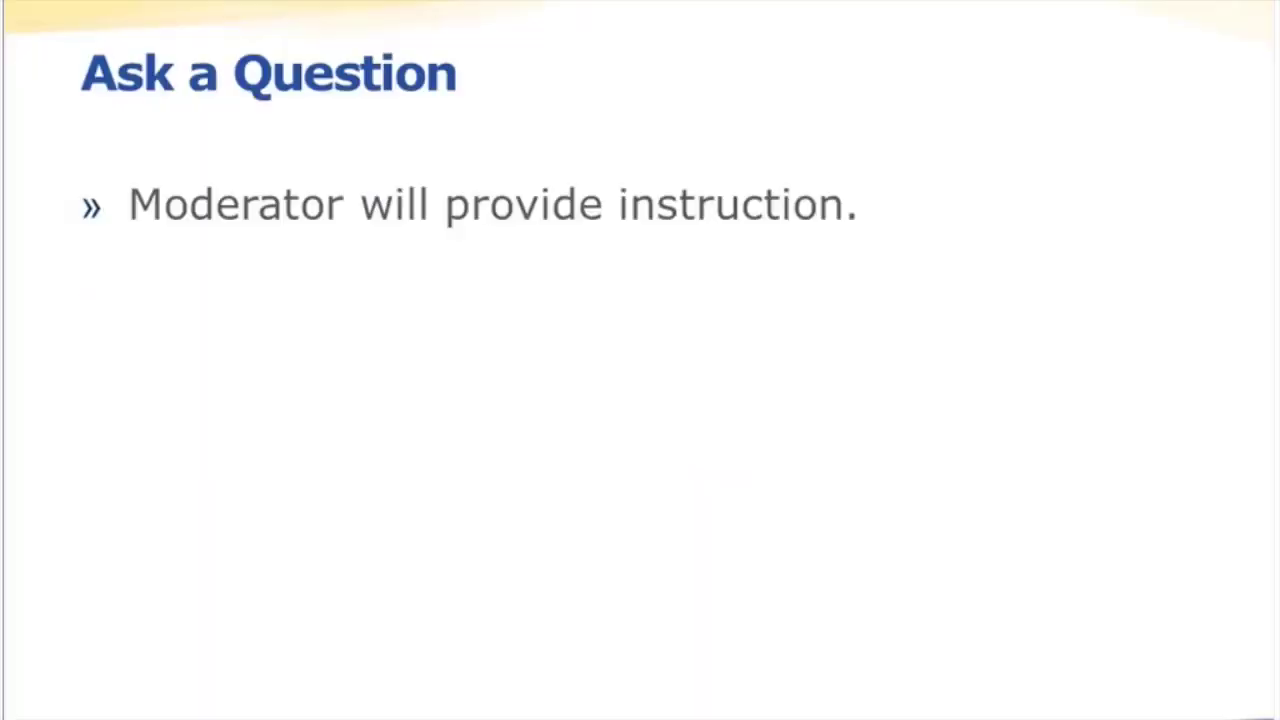